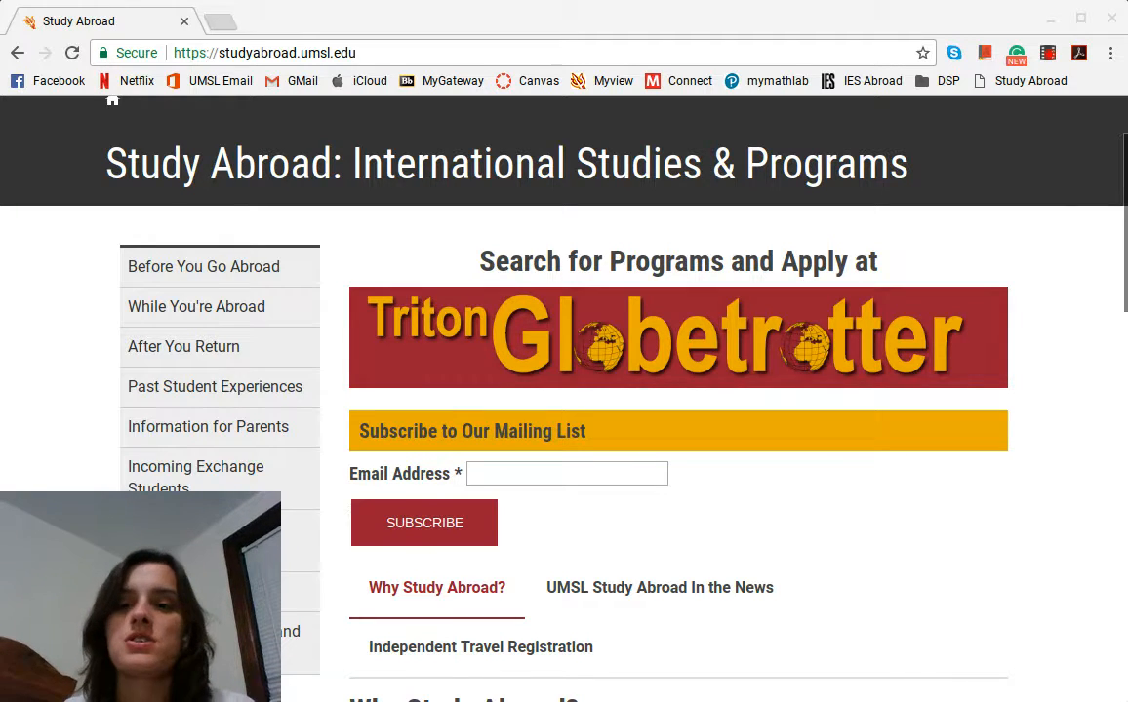
# Step: Go to kayak.com in the current browser tab
pyautogui.click(1110, 57)
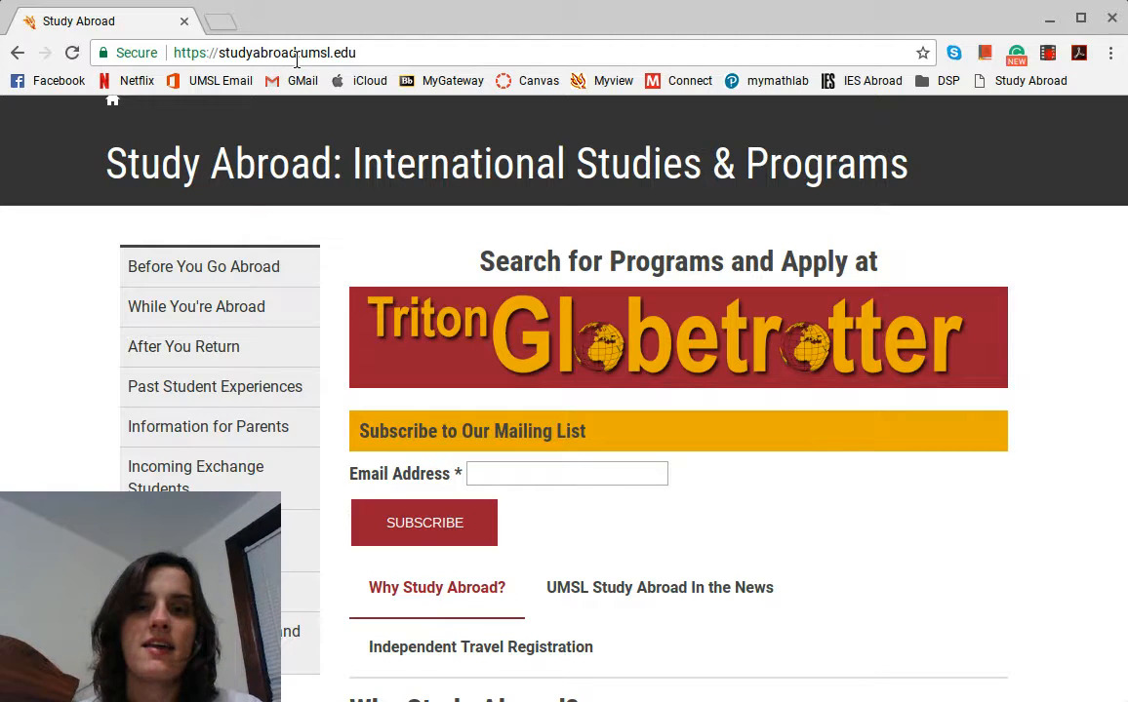
pyautogui.click(267, 53)
pyautogui.press('BackSpace')
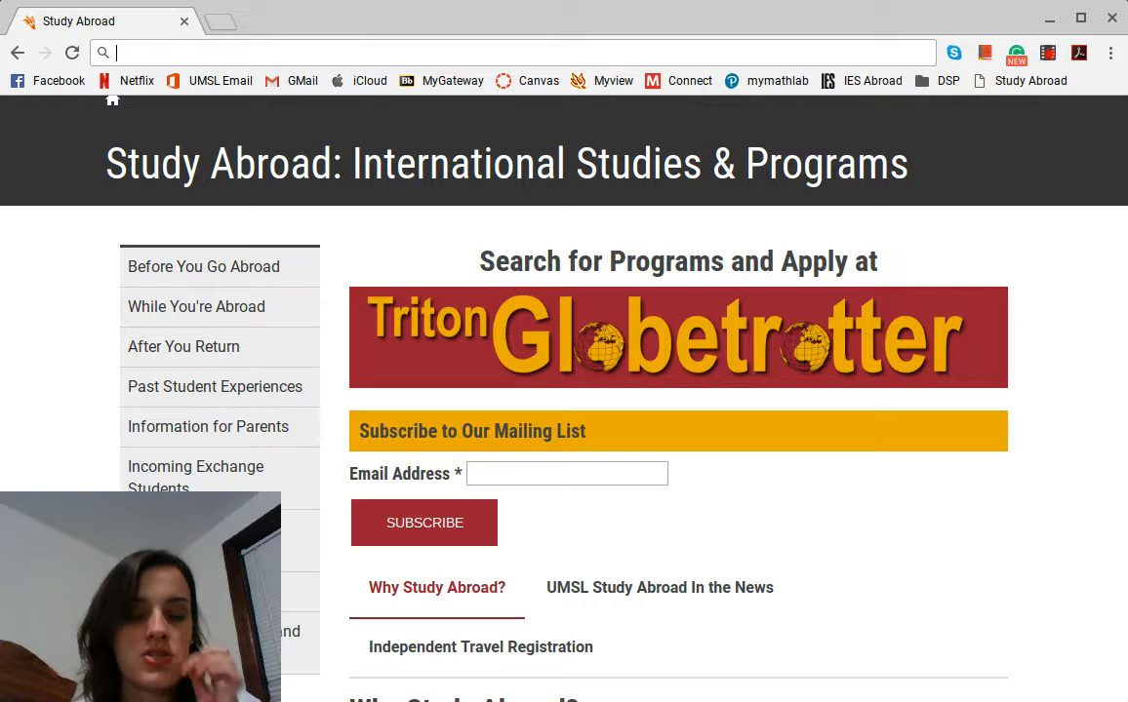
pyautogui.write('kayak')
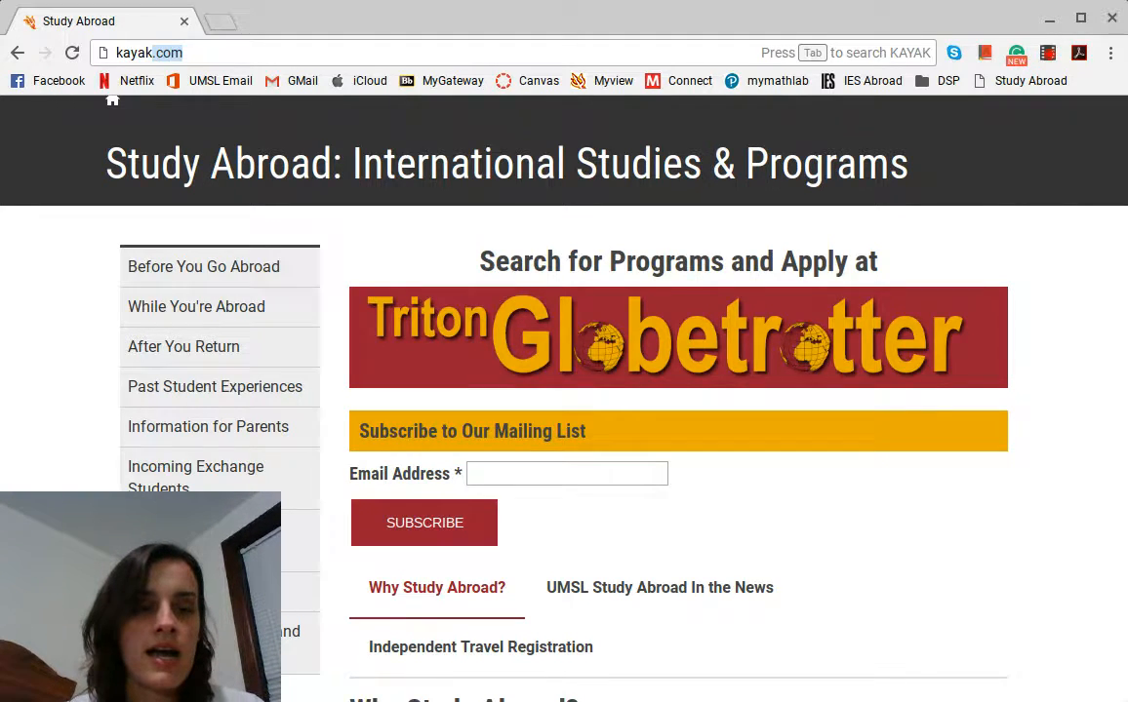
pyautogui.press('Return')
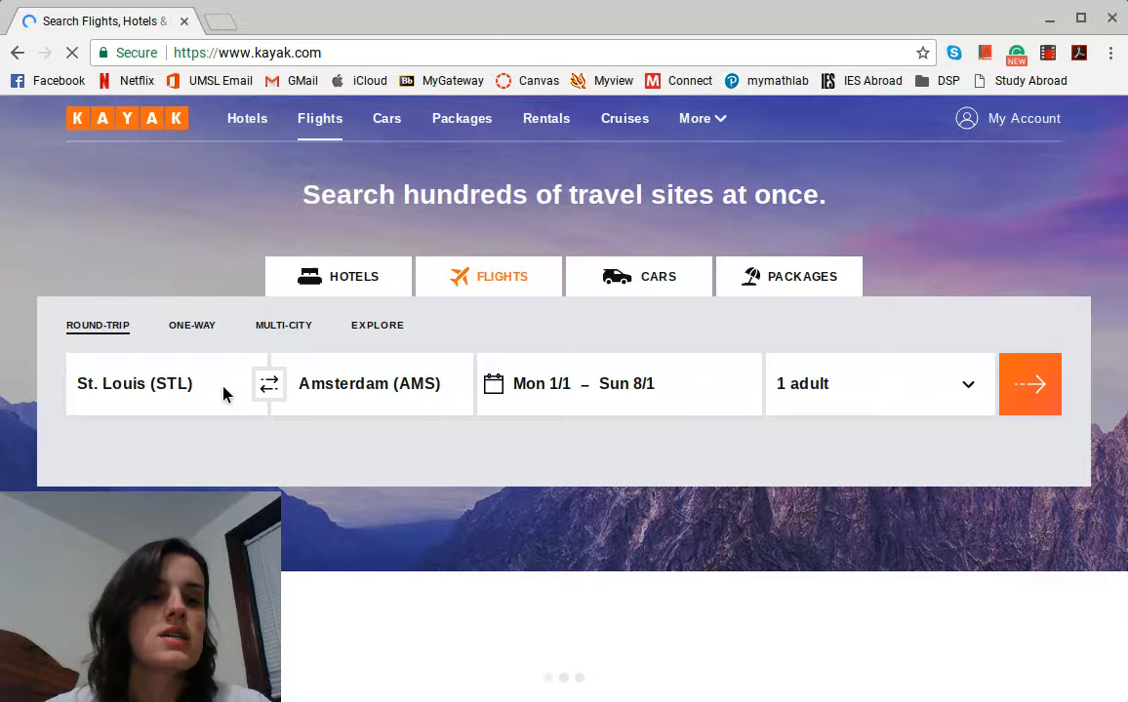
# Step: Search for a one-way flight from St. Louis (STL) to Strasbourg (SXB) on Mon 1/1 for 1 adult in Economy
pyautogui.click(191, 327)
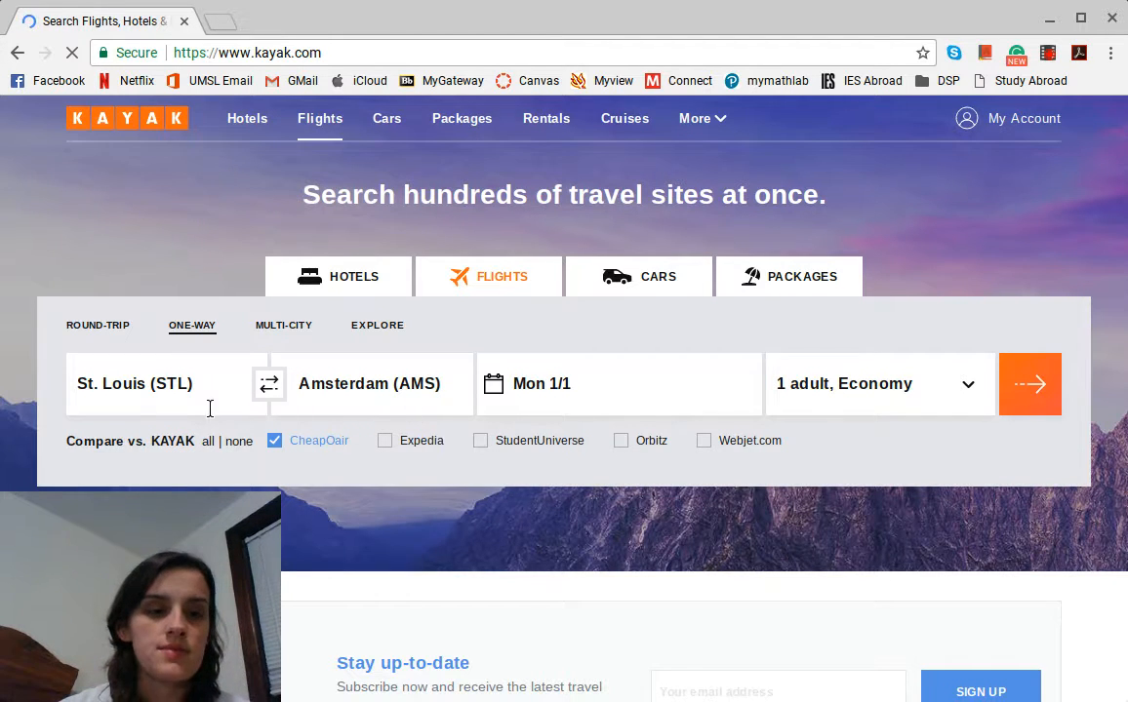
pyautogui.click(350, 385)
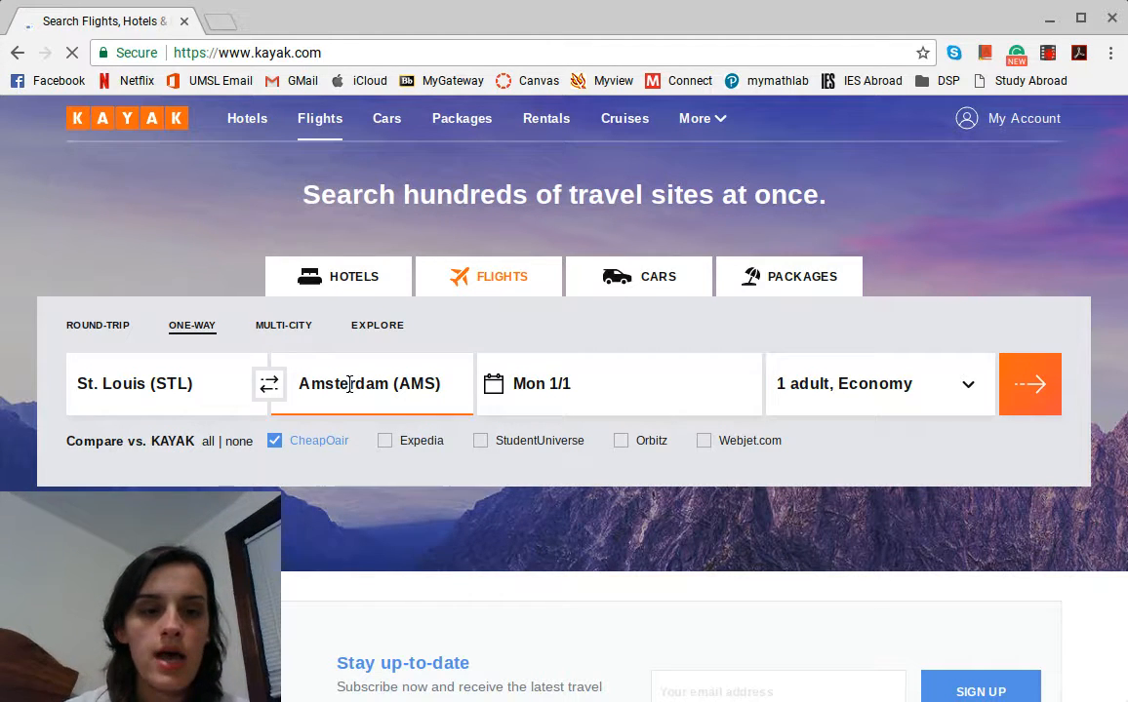
pyautogui.write('str')
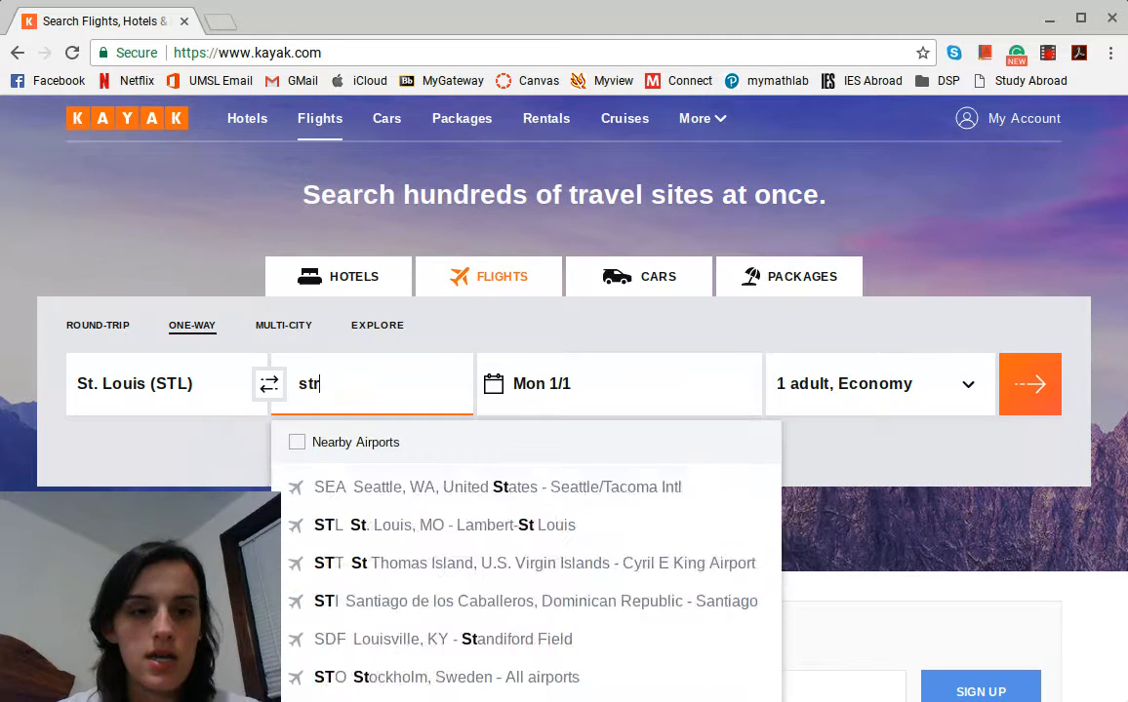
pyautogui.write('as')
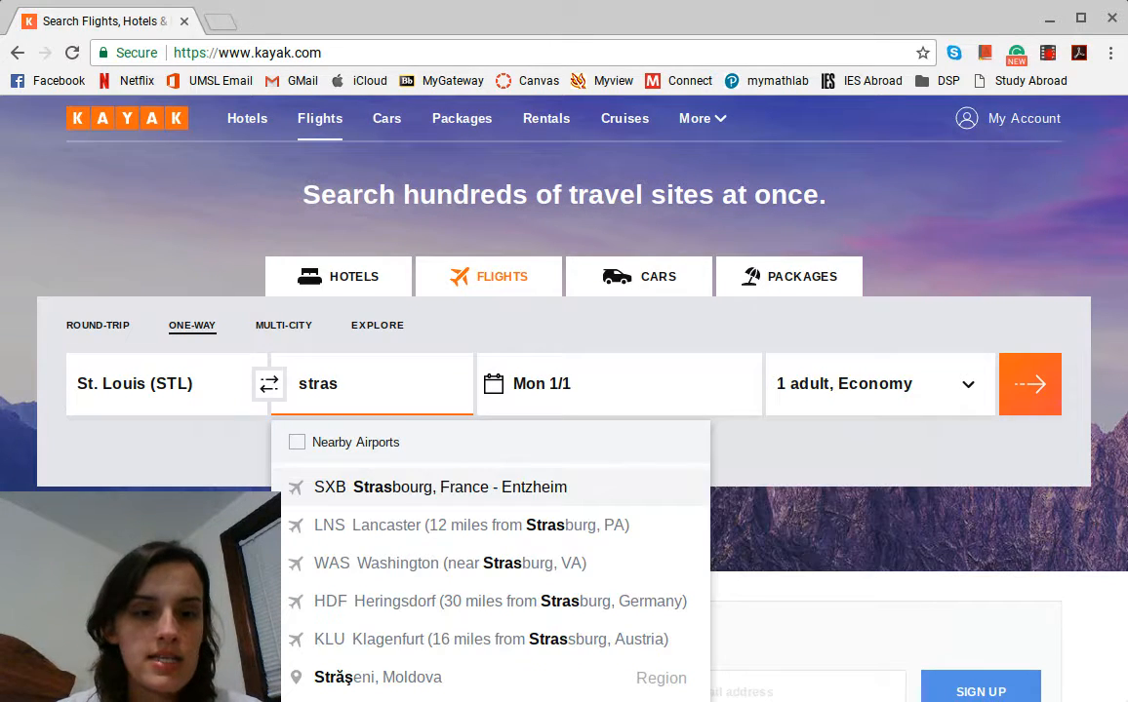
pyautogui.click(400, 487)
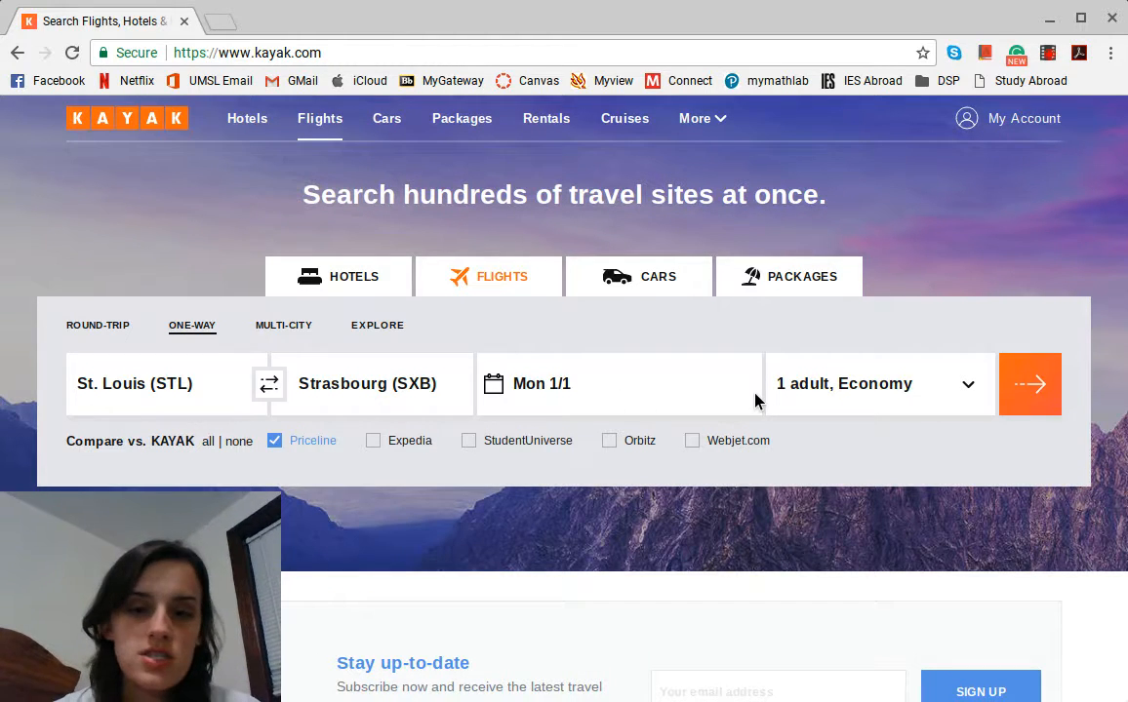
pyautogui.click(1029, 399)
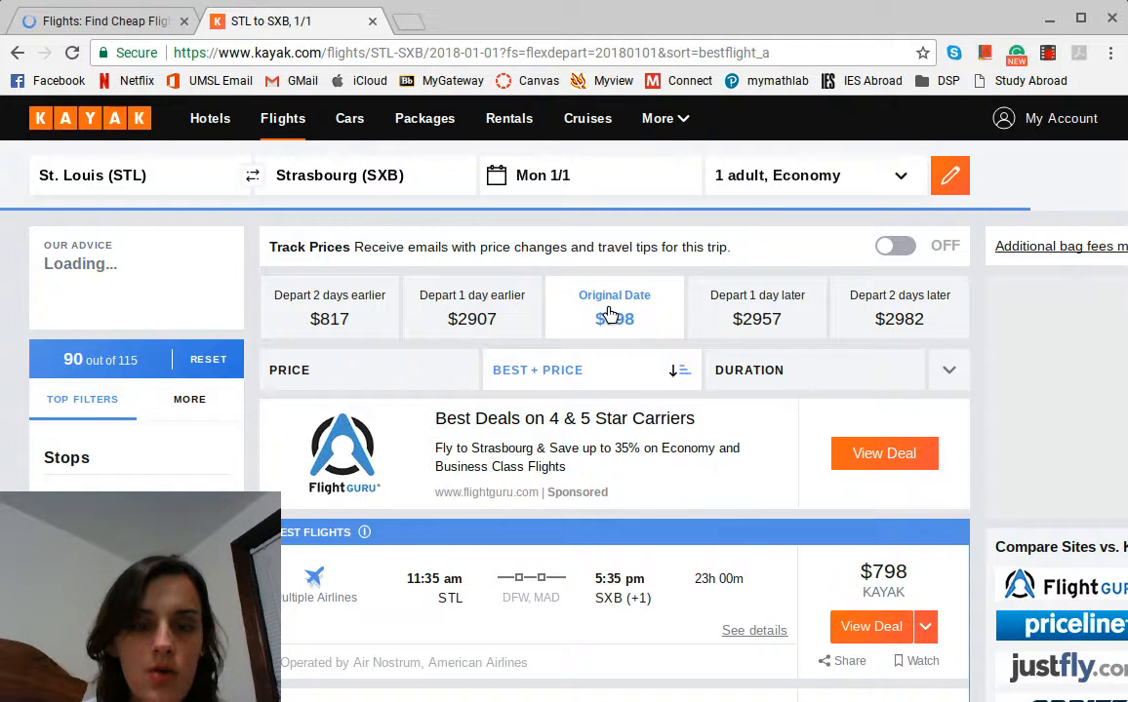
# Step: Compare prices, stops and durations across the flight results, briefly checking the details of the first best flight
pyautogui.scroll(-1, 652, 459)
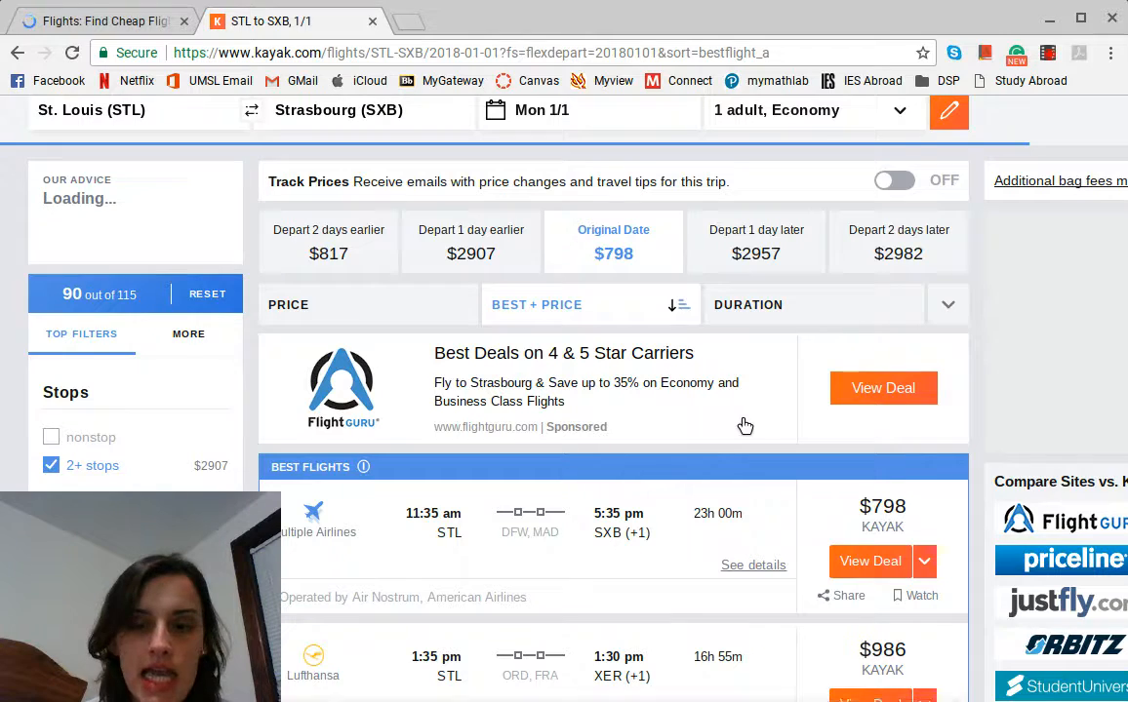
pyautogui.scroll(-2, 675, 446)
pyautogui.scroll(-1, 675, 445)
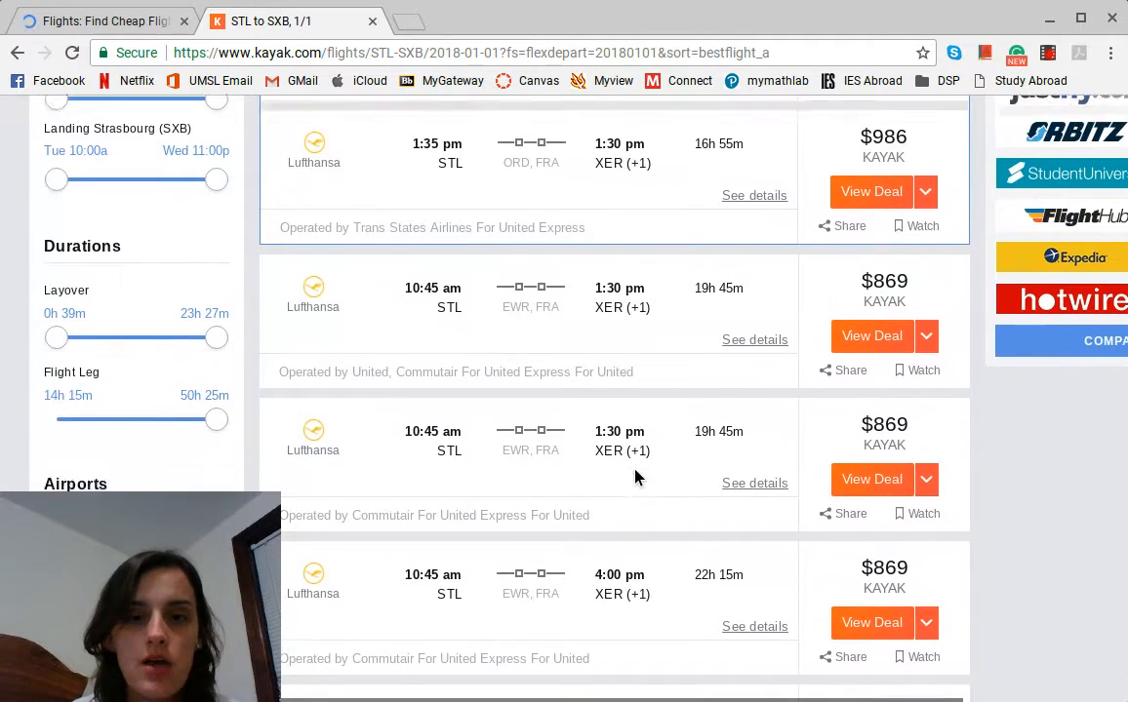
pyautogui.scroll(2, 634, 477)
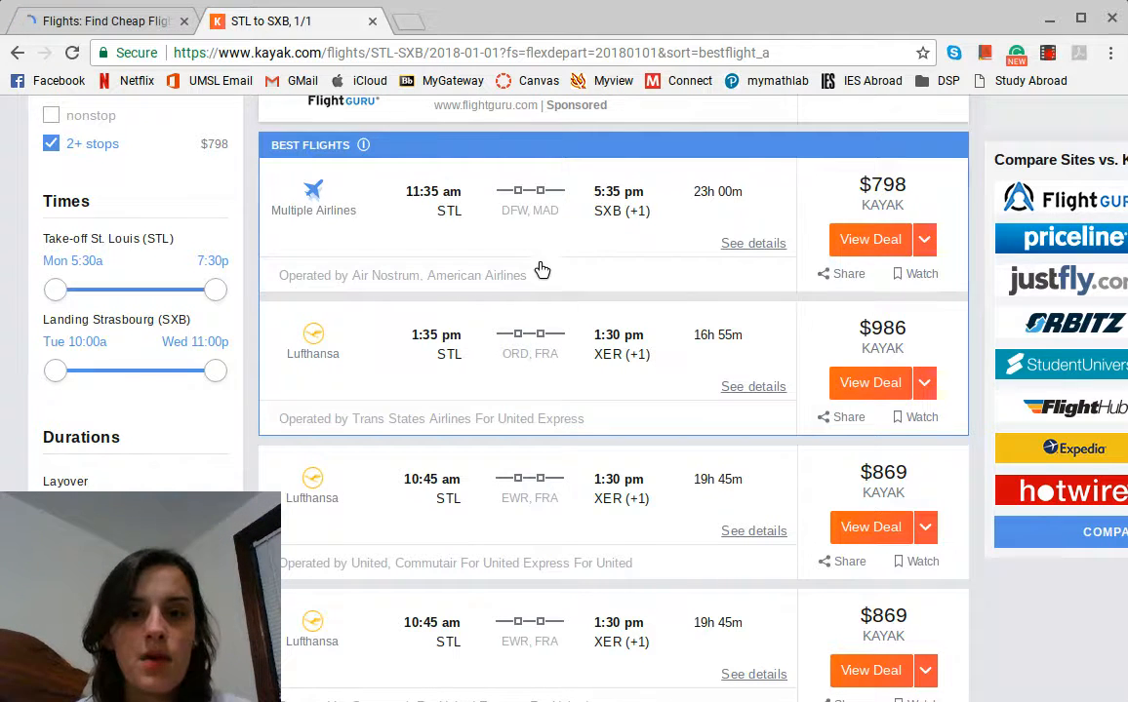
pyautogui.click(765, 254)
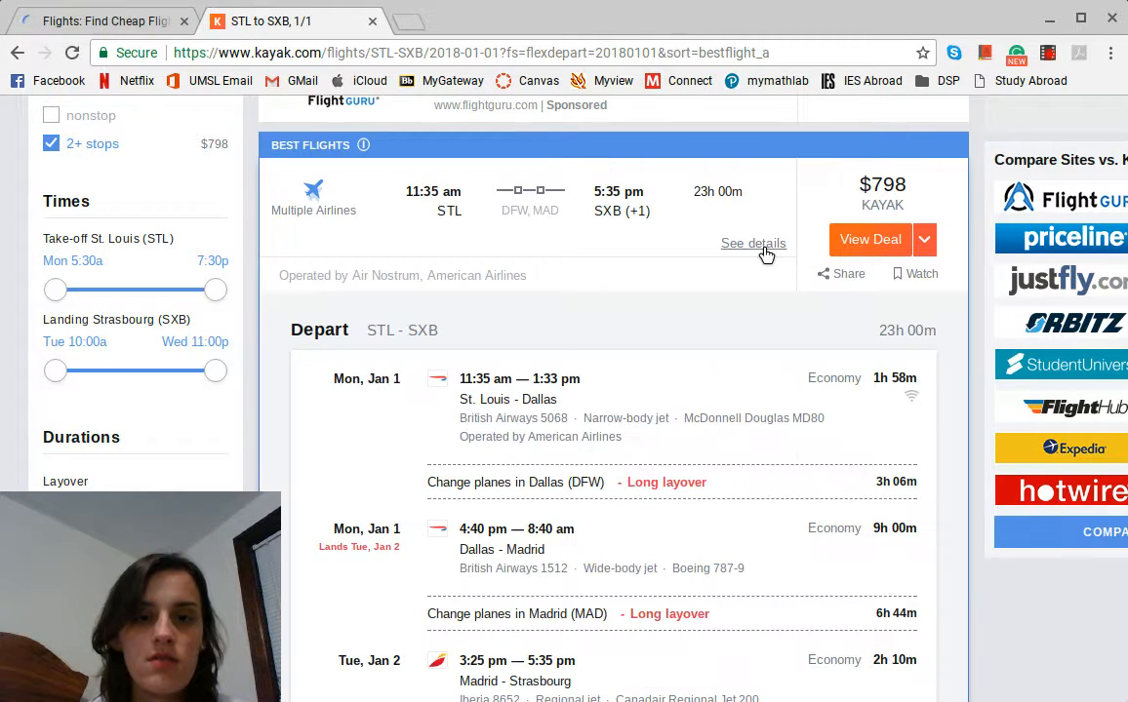
pyautogui.click(594, 373)
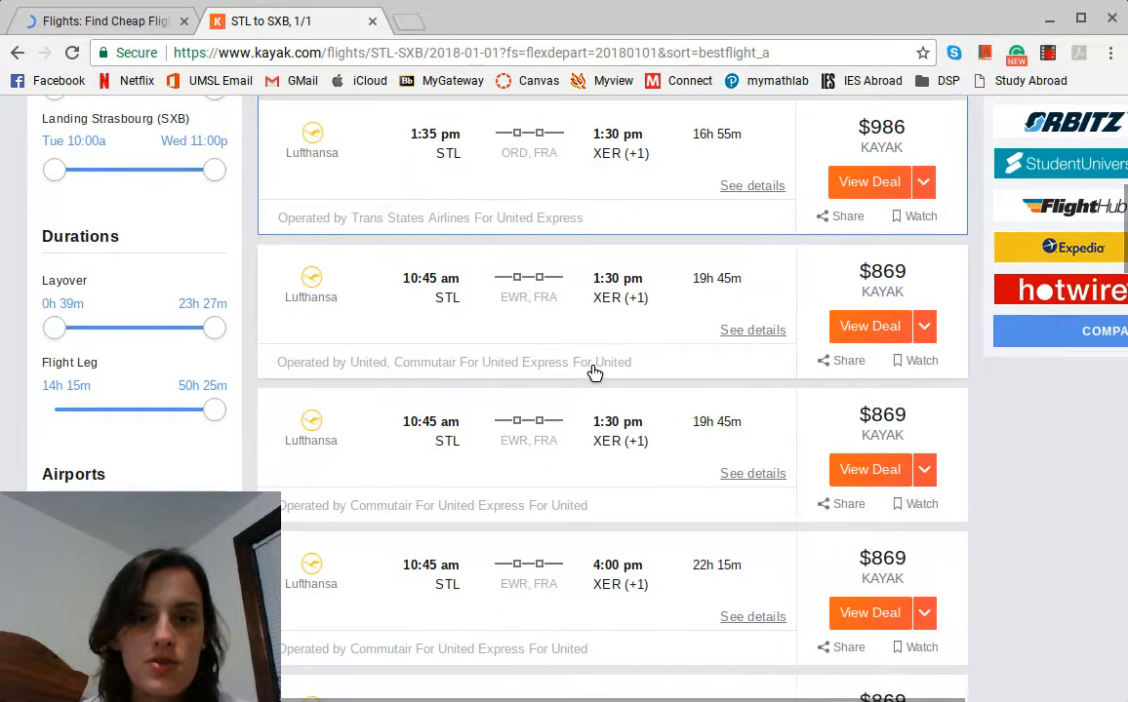
pyautogui.scroll(4, 596, 300)
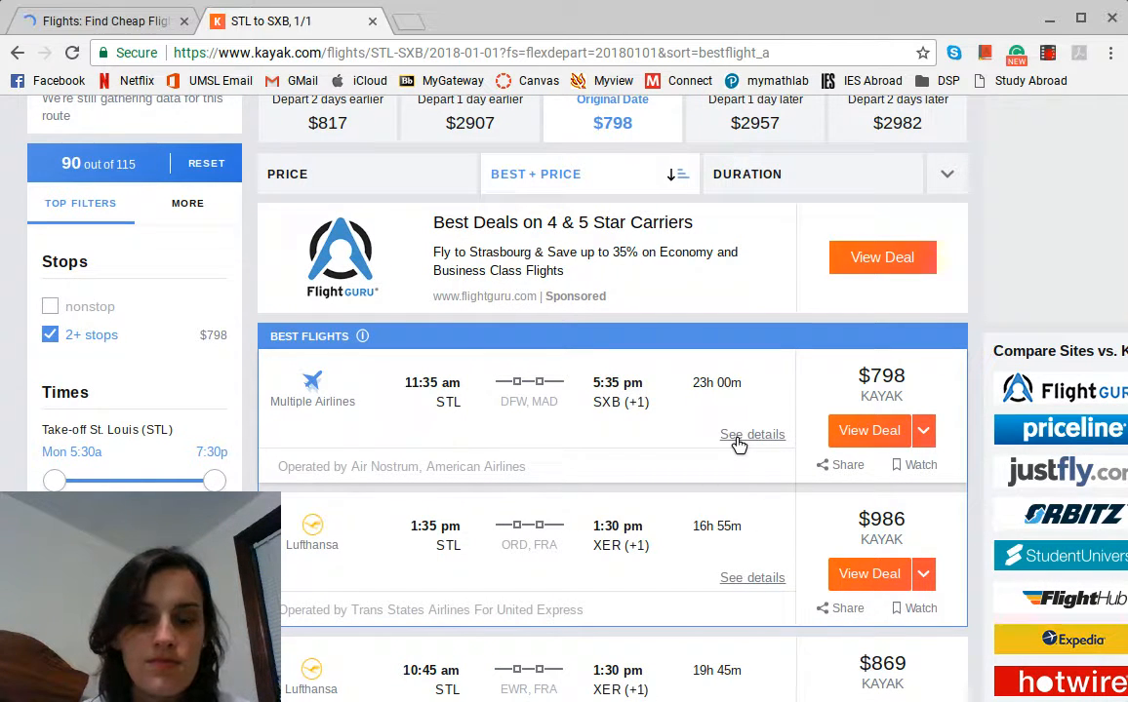
# Step: Examine the flight legs, layovers and booking options of the $798 Multiple Airlines flight, and hide its details
pyautogui.click(739, 437)
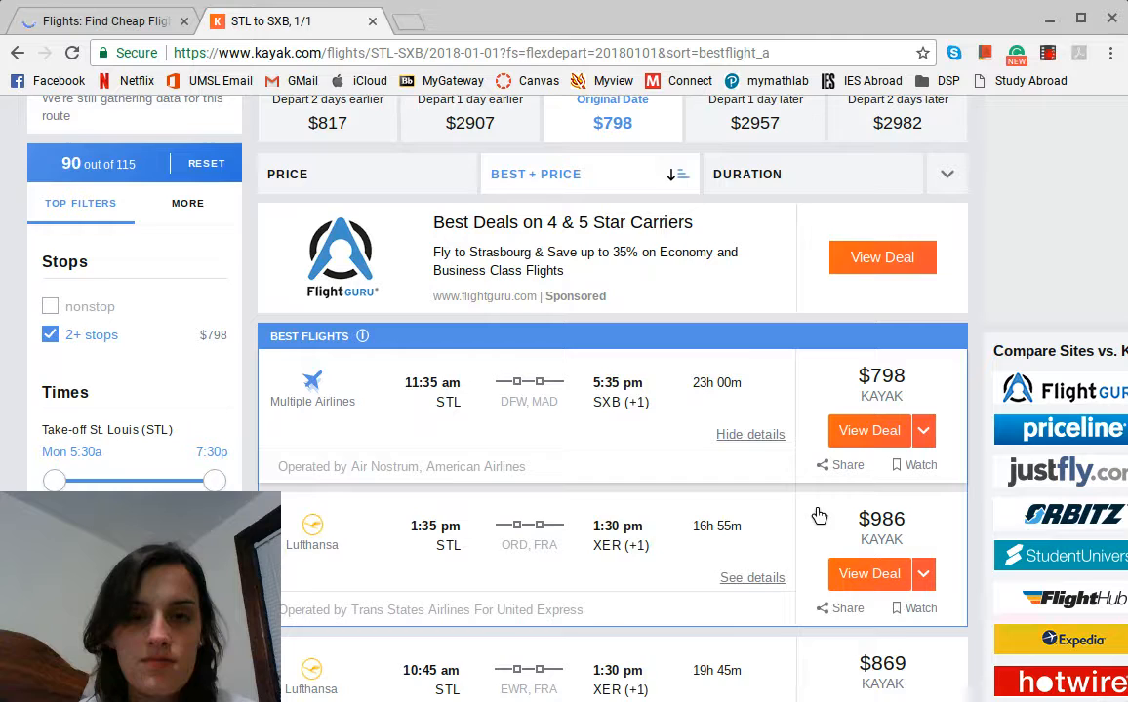
pyautogui.scroll(-3, 697, 382)
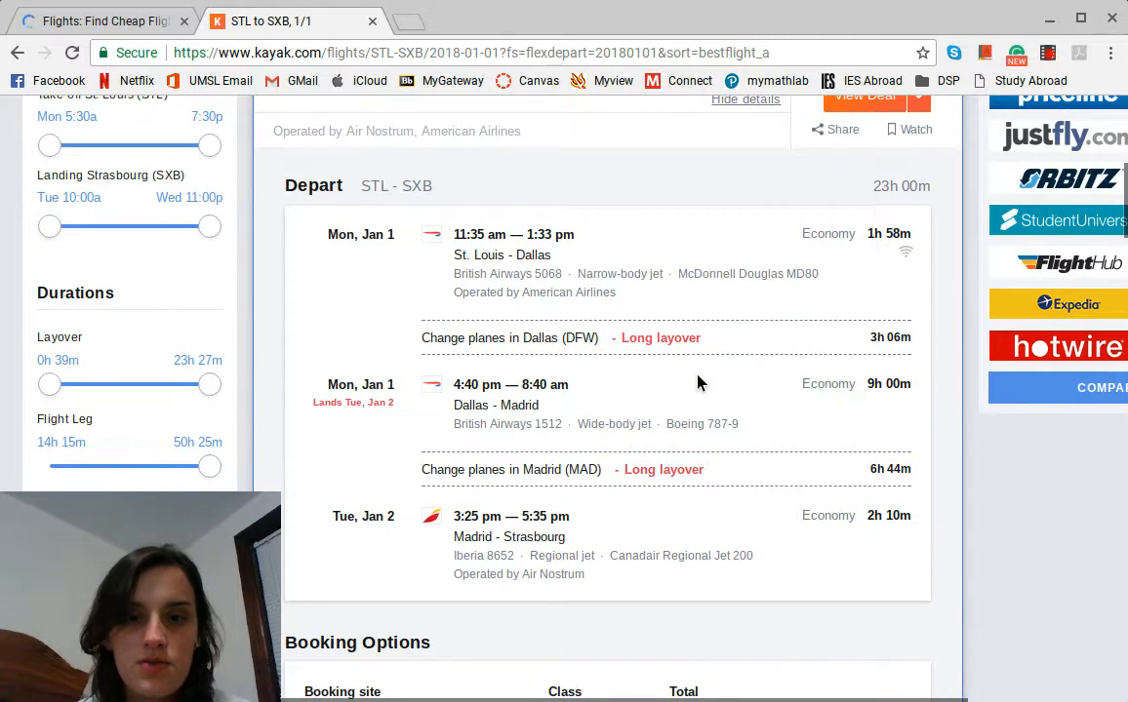
pyautogui.scroll(-2, 697, 383)
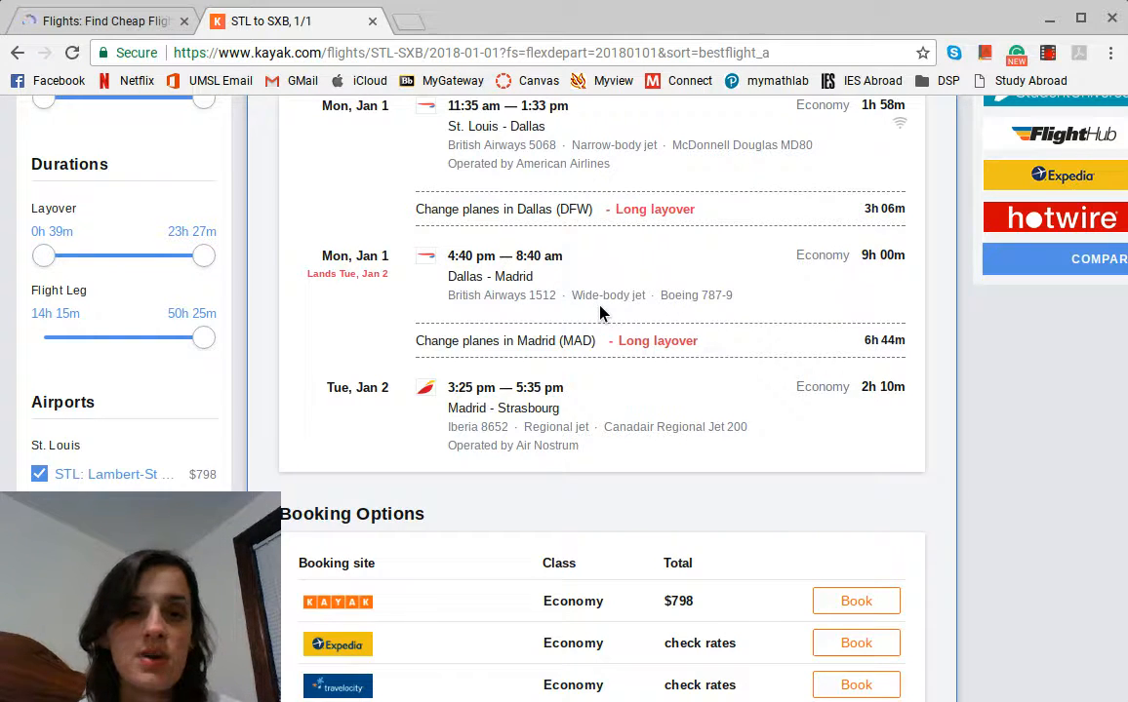
pyautogui.scroll(2, 600, 312)
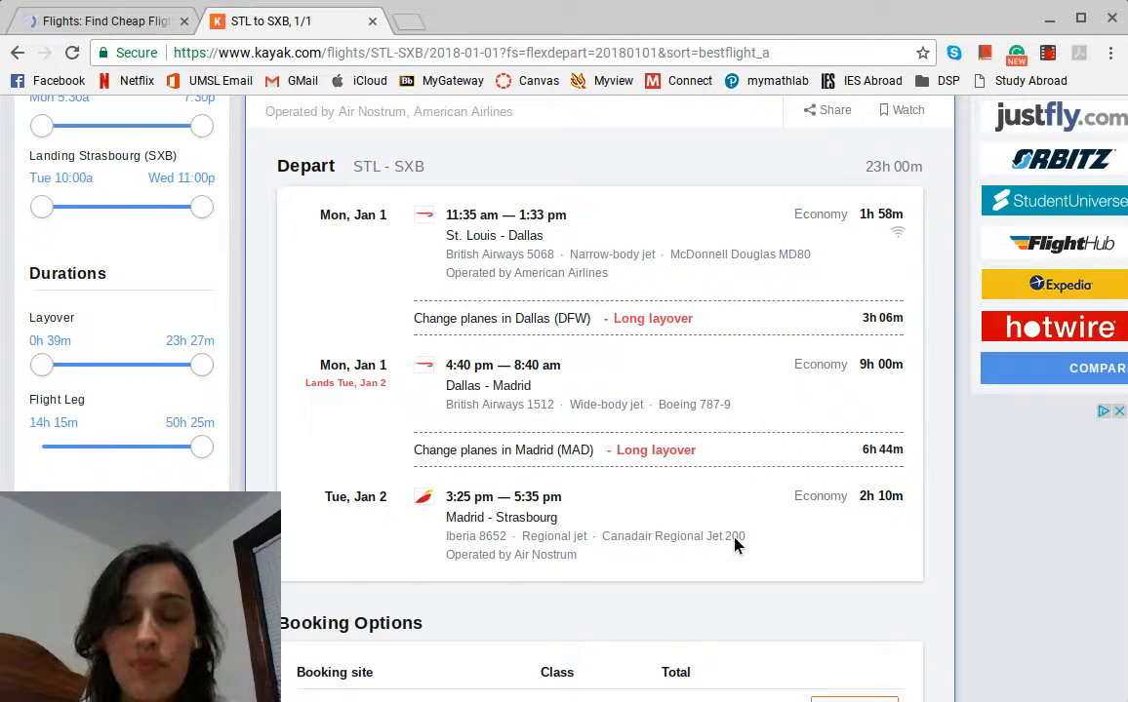
pyautogui.scroll(1, 735, 545)
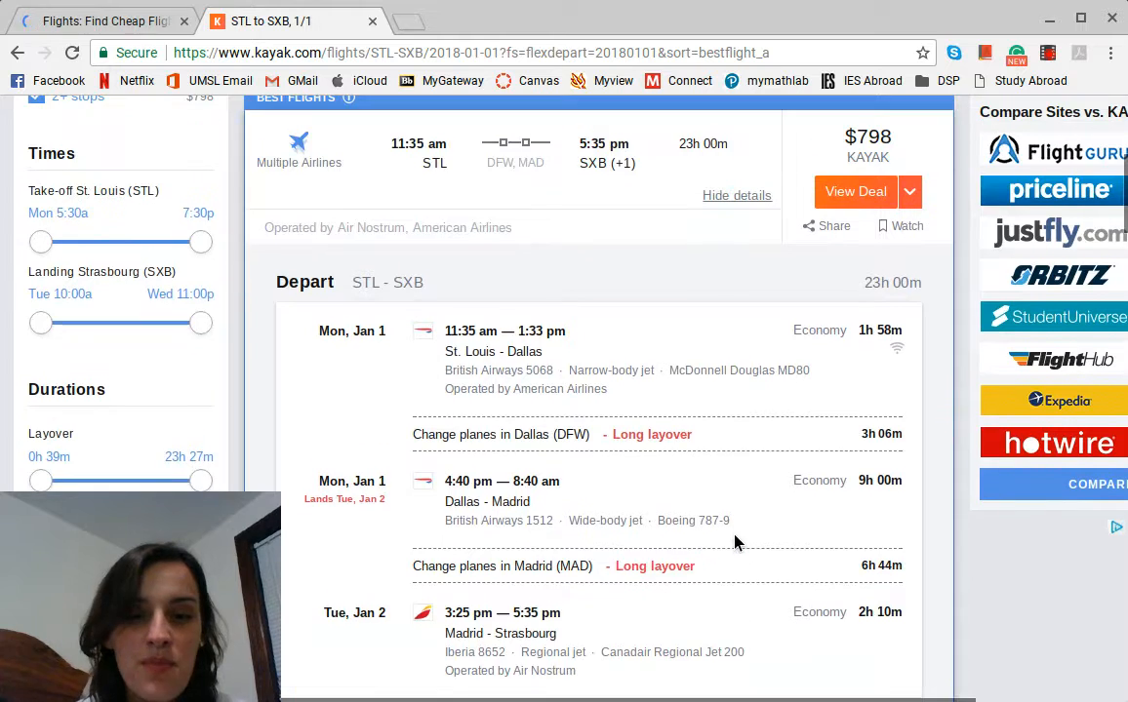
pyautogui.scroll(-2, 735, 544)
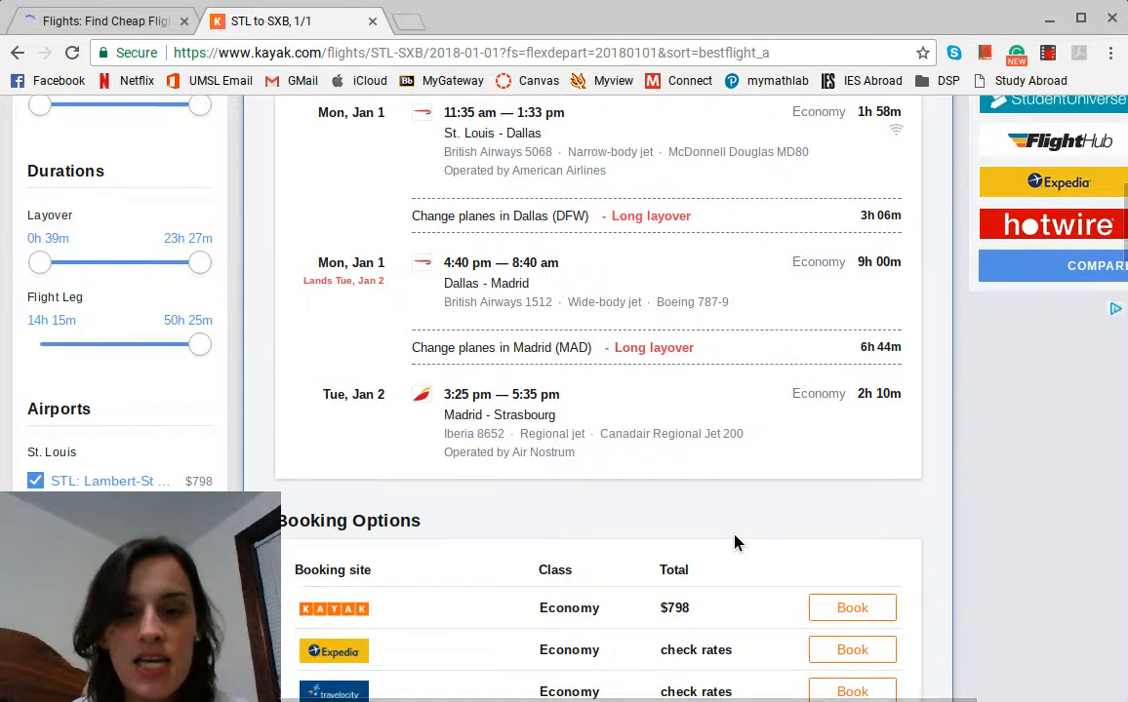
pyautogui.scroll(-2, 736, 544)
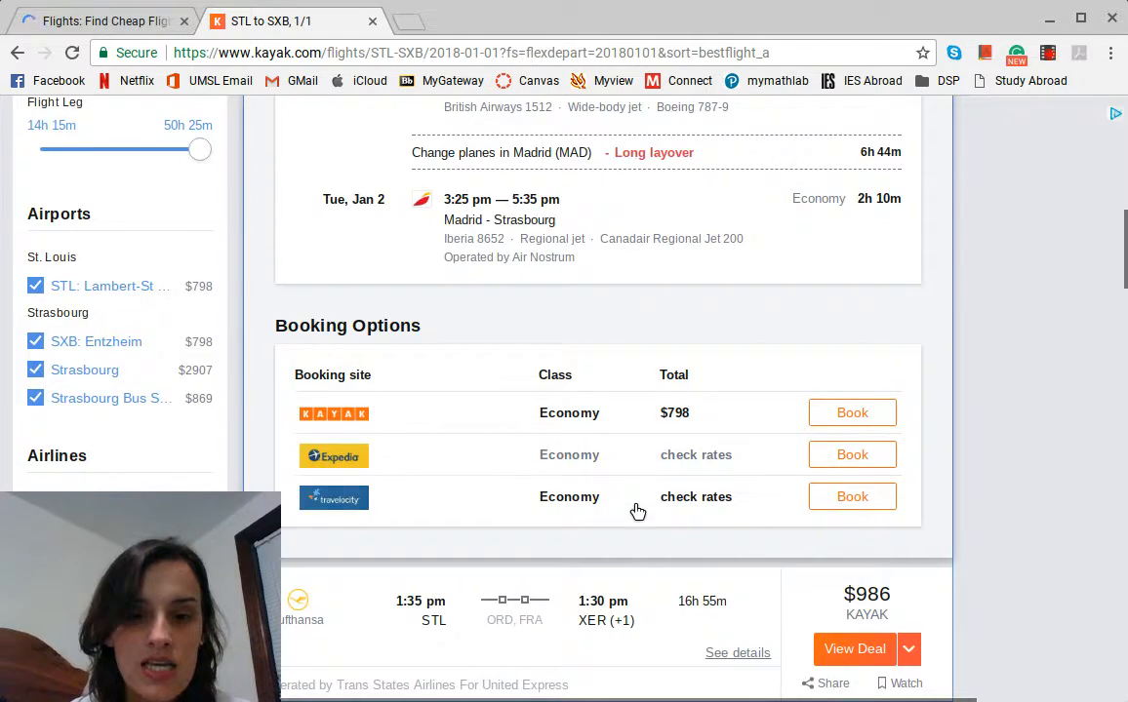
pyautogui.scroll(7, 636, 512)
pyautogui.scroll(3, 636, 512)
pyautogui.scroll(-3, 636, 511)
pyautogui.scroll(1, 636, 511)
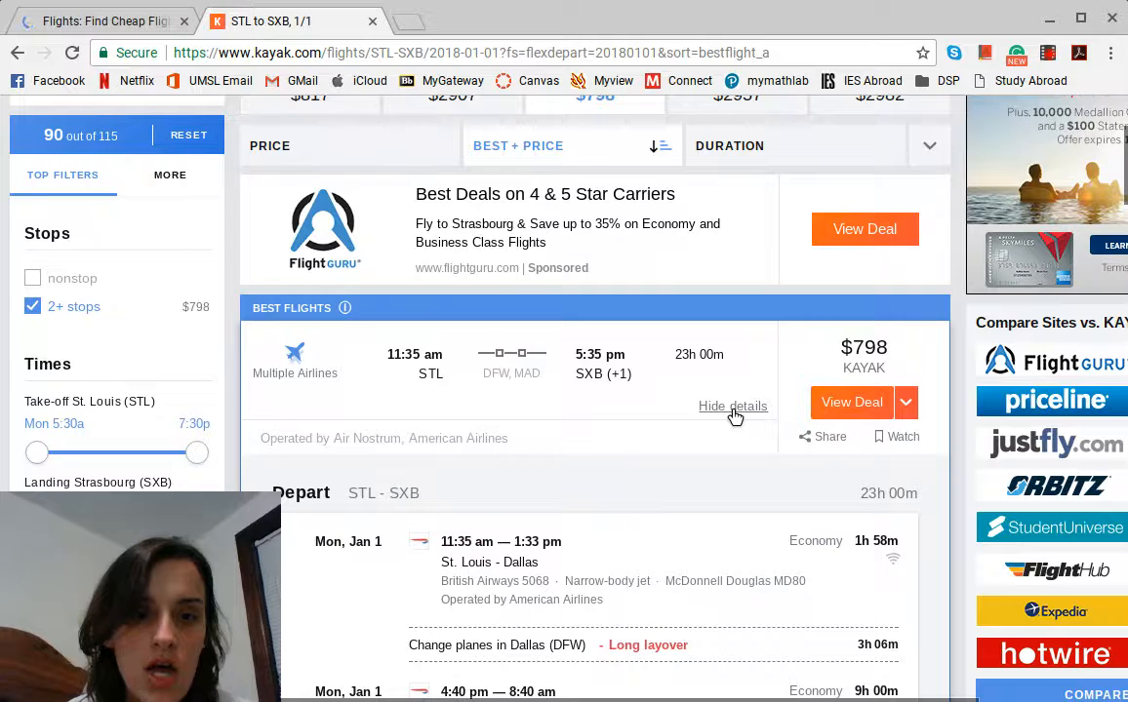
pyautogui.click(733, 411)
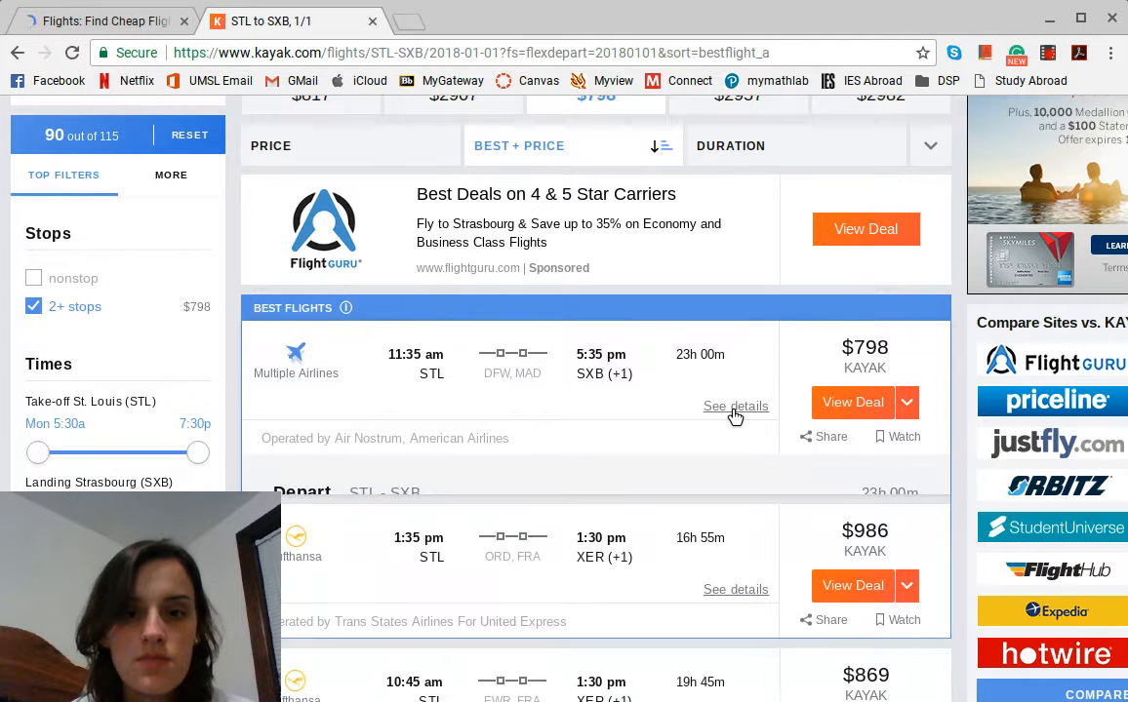
# Step: Examine the flight legs and layovers of the $986 Lufthansa flight under the best flights
pyautogui.scroll(-1, 574, 411)
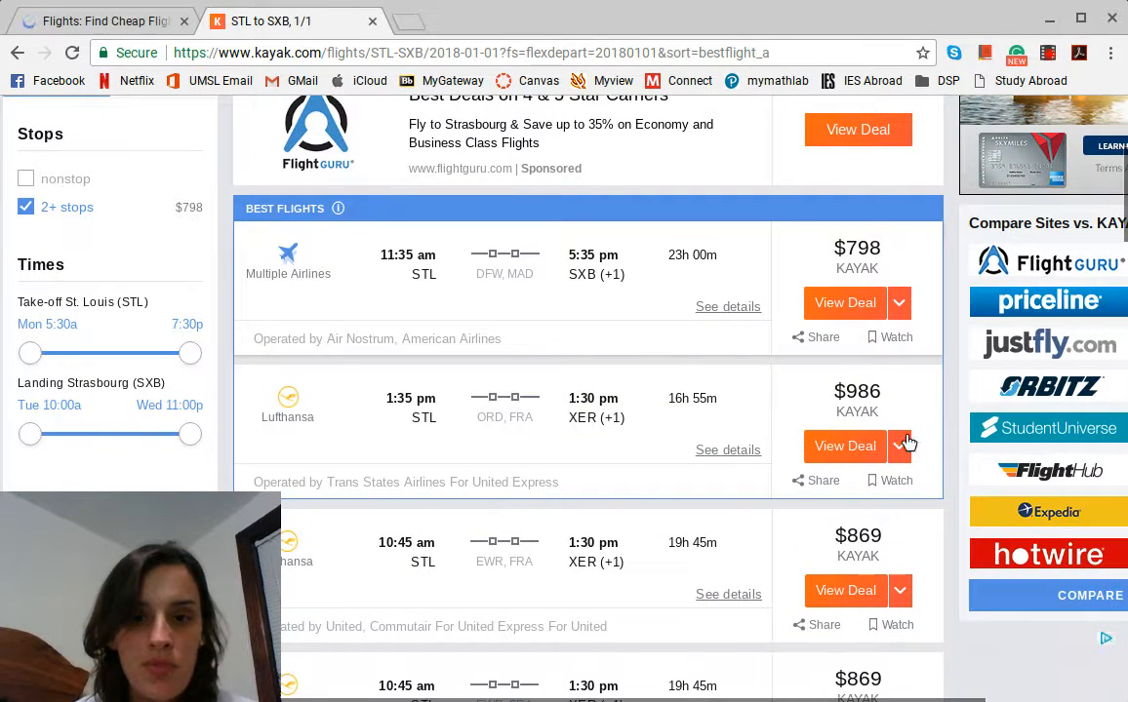
pyautogui.click(727, 451)
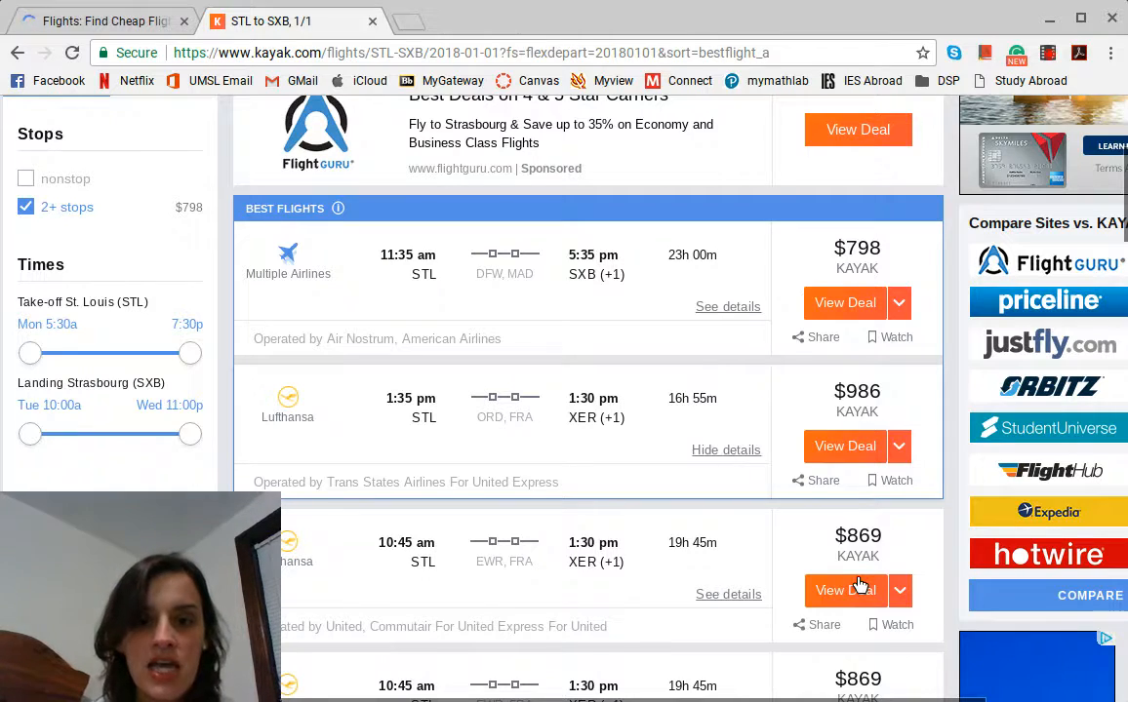
pyautogui.scroll(-3, 665, 433)
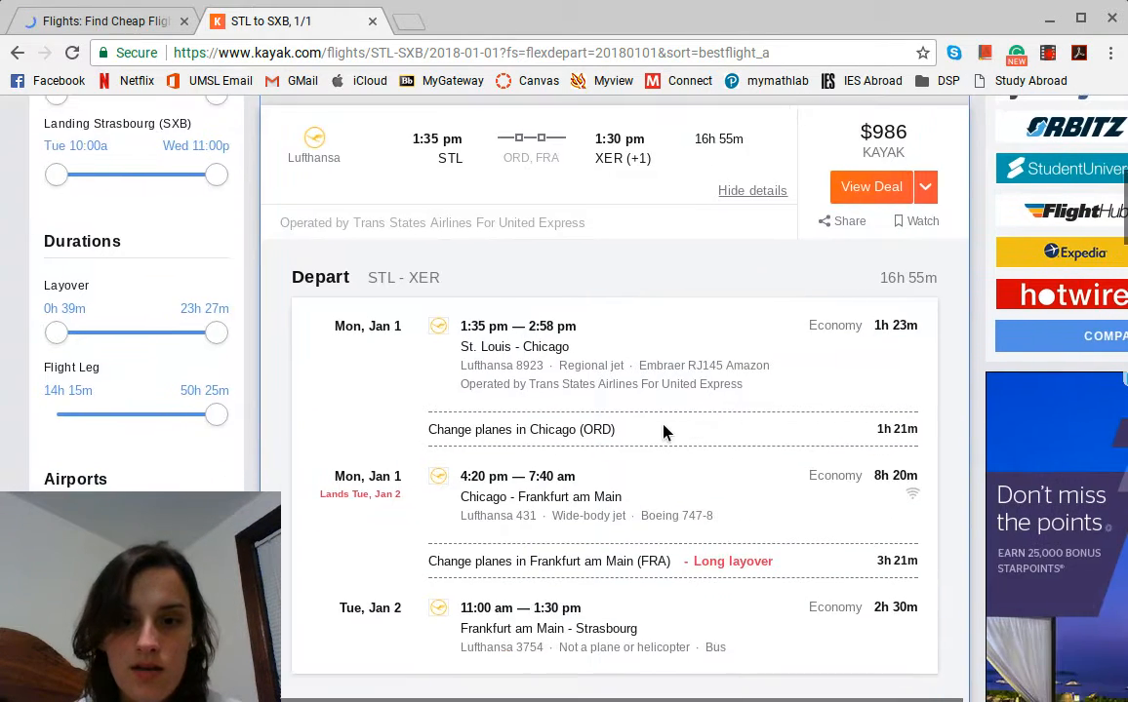
pyautogui.scroll(-1, 658, 431)
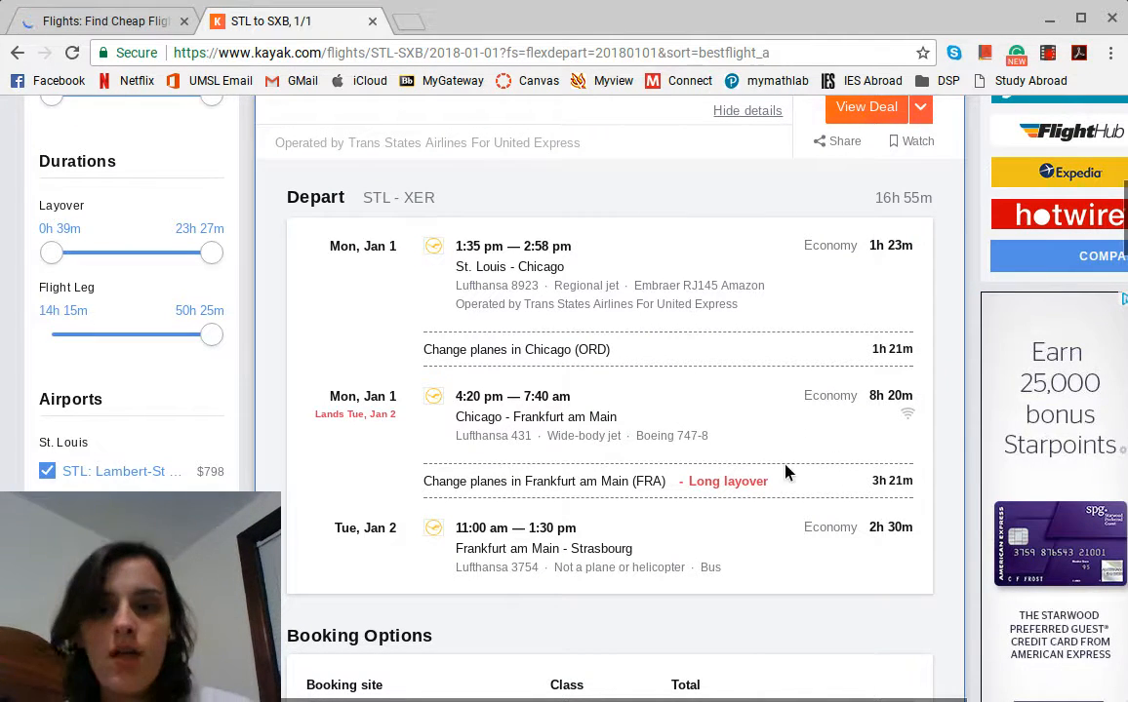
pyautogui.scroll(1, 774, 419)
pyautogui.scroll(5, 776, 425)
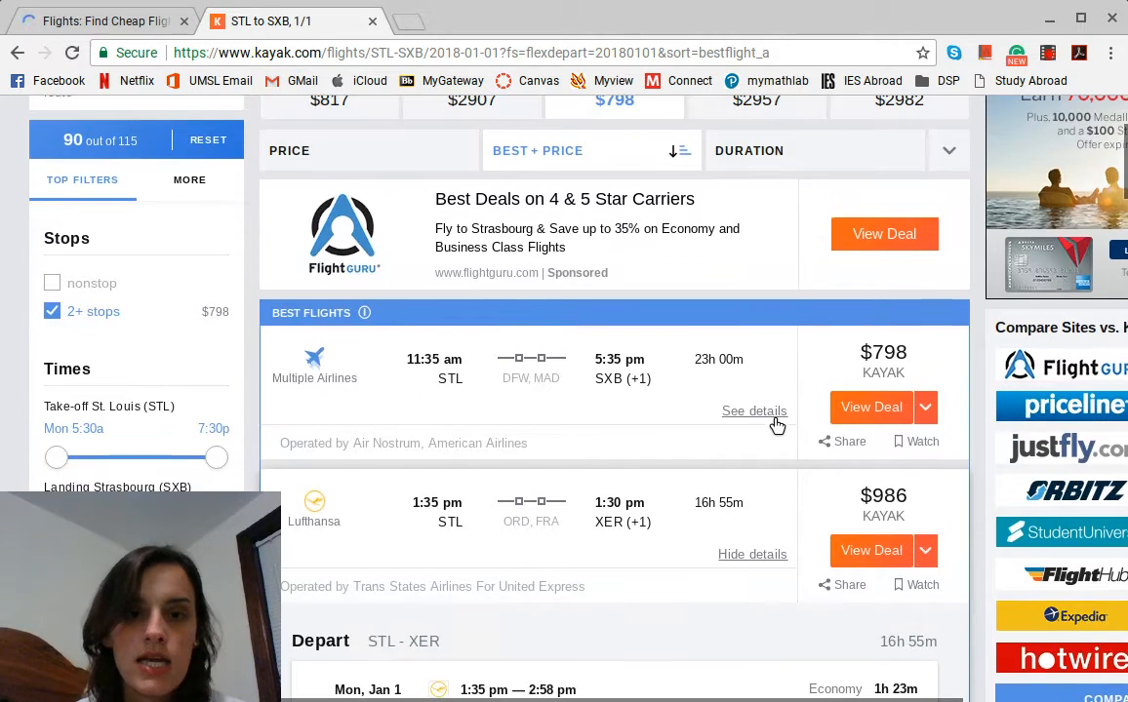
# Step: Open the Expedia website in a new browser tab
pyautogui.click(410, 20)
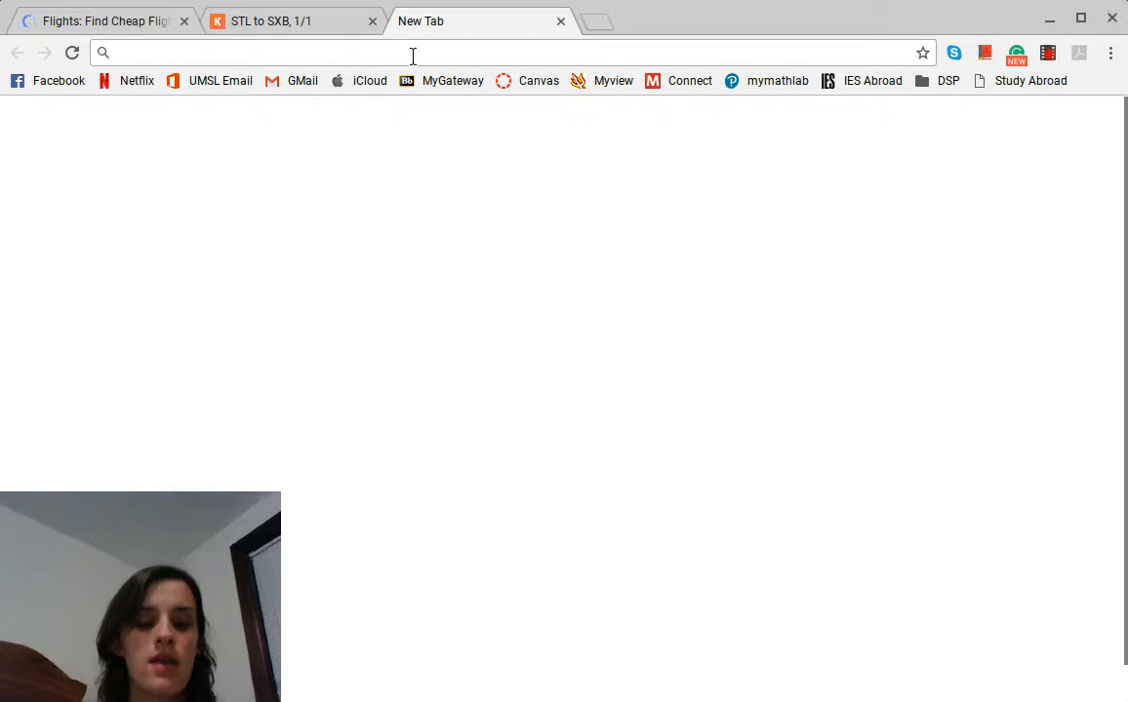
pyautogui.write('exp')
pyautogui.press('Return')
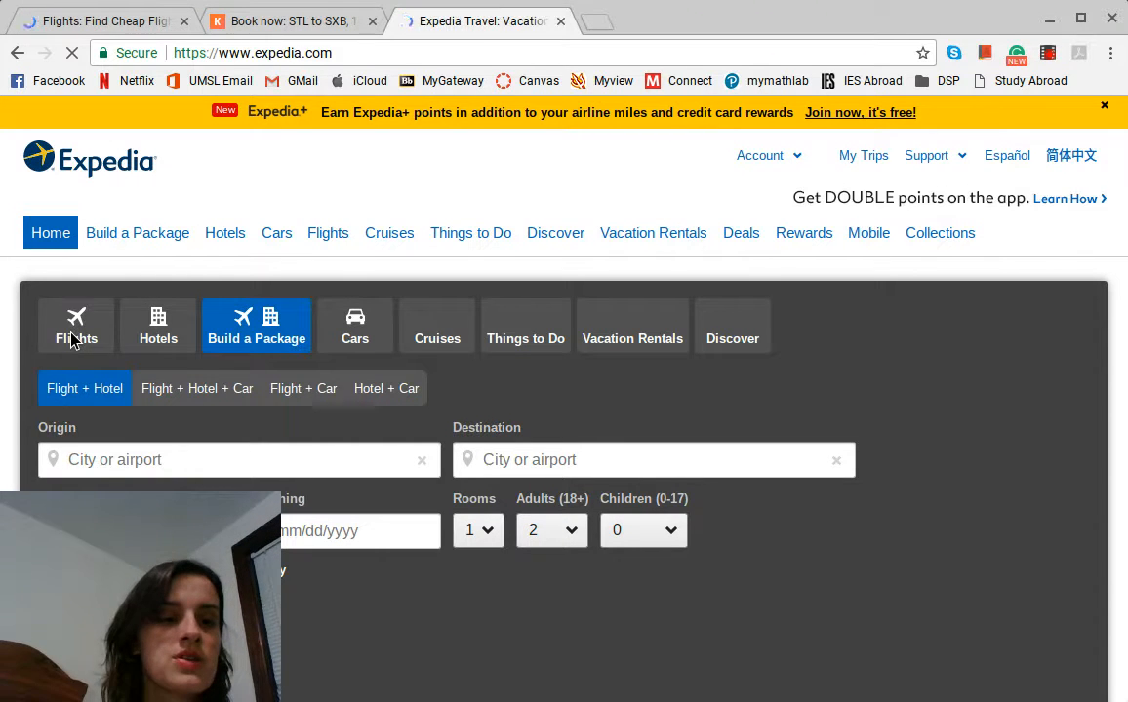
# Step: Start a flight search and replace the destination with Strasbourg, France (SXB-All Airports)
pyautogui.click(74, 332)
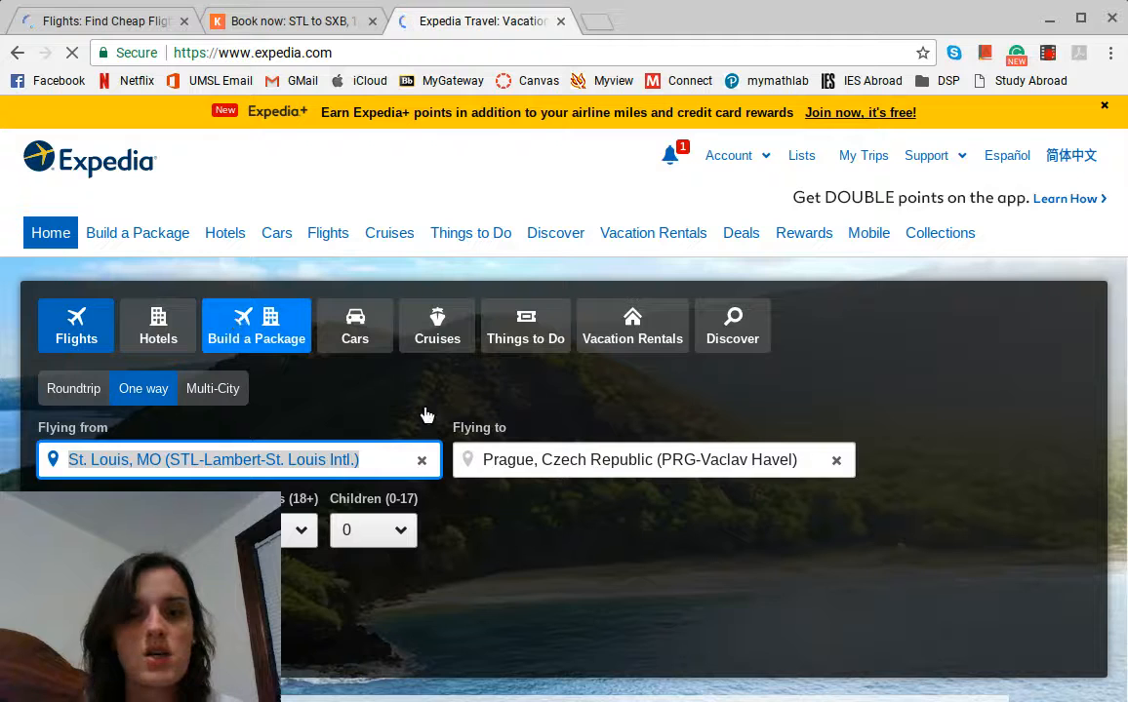
pyautogui.click(582, 460)
pyautogui.press('BackSpace')
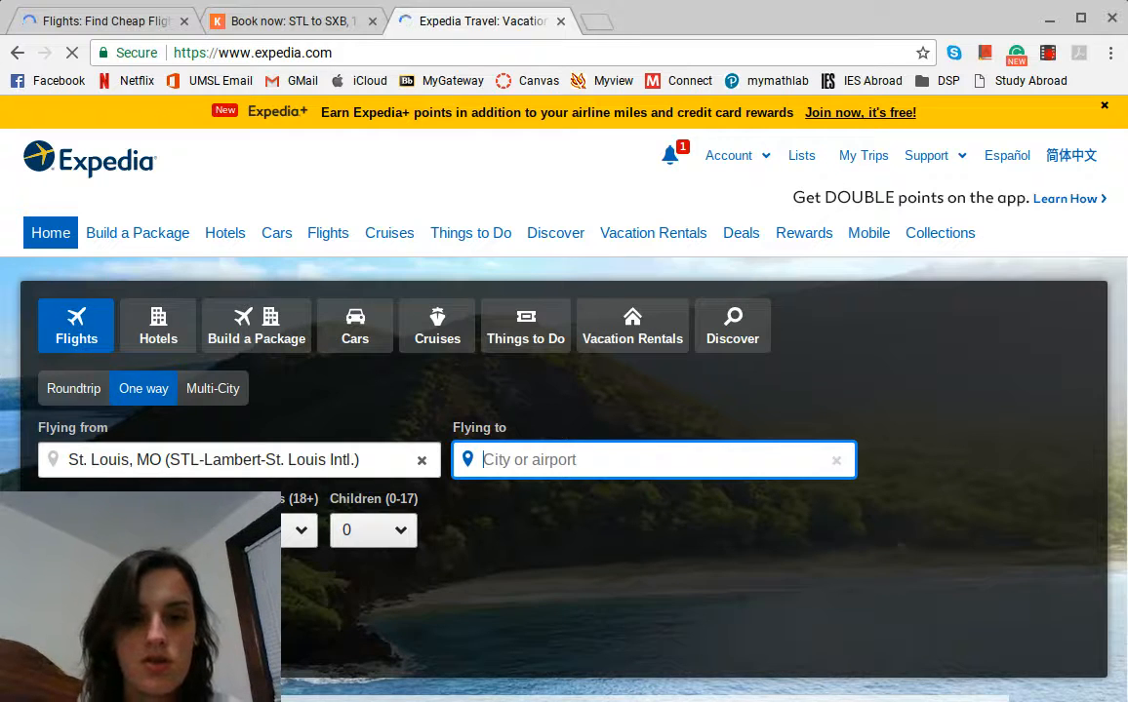
pyautogui.write('str')
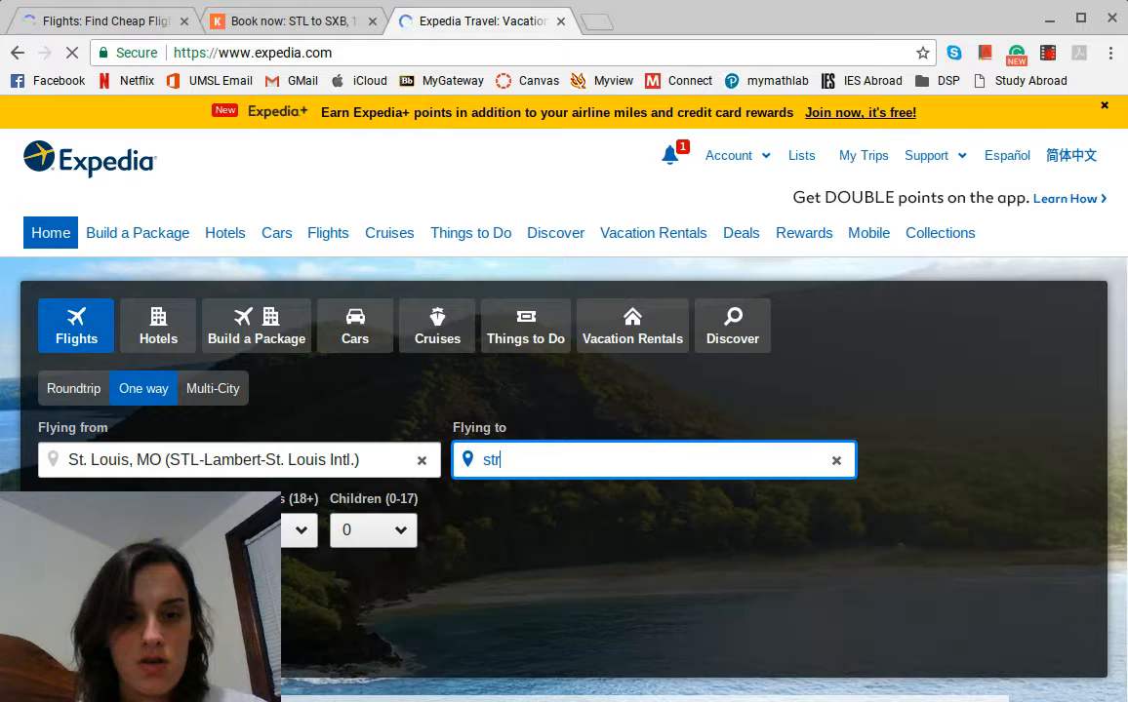
pyautogui.write('aa')
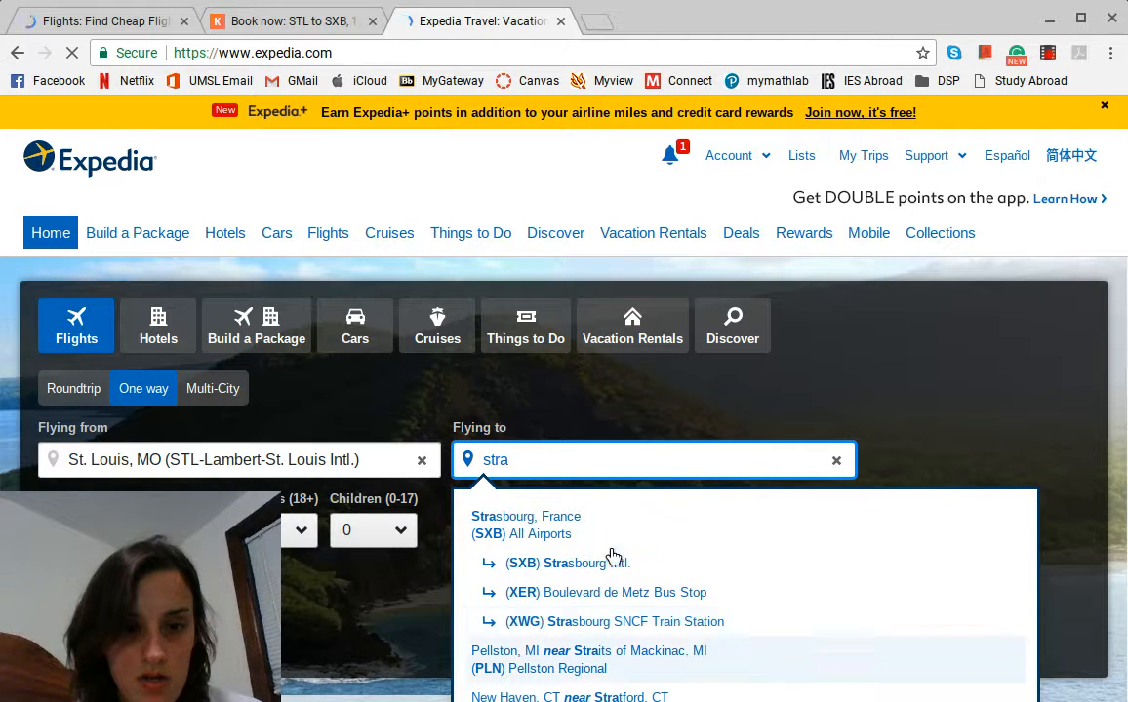
pyautogui.click(590, 534)
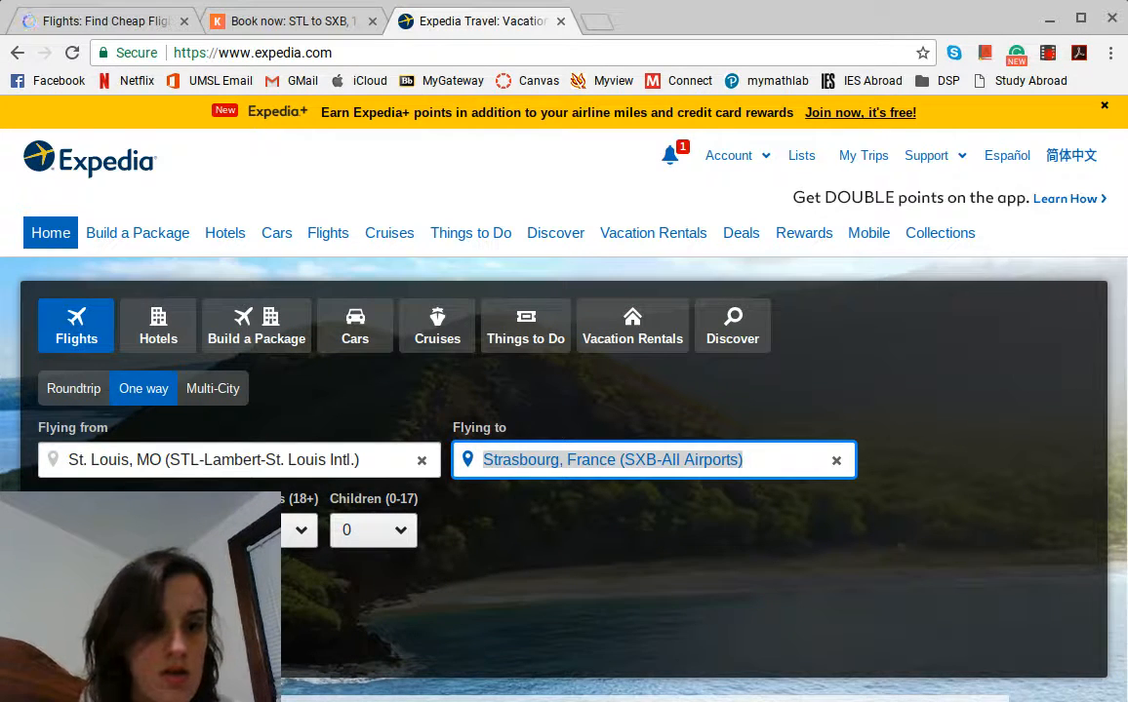
# Step: Set the departure date to 01/03/2018 and run the one-way flight search
pyautogui.click(127, 530)
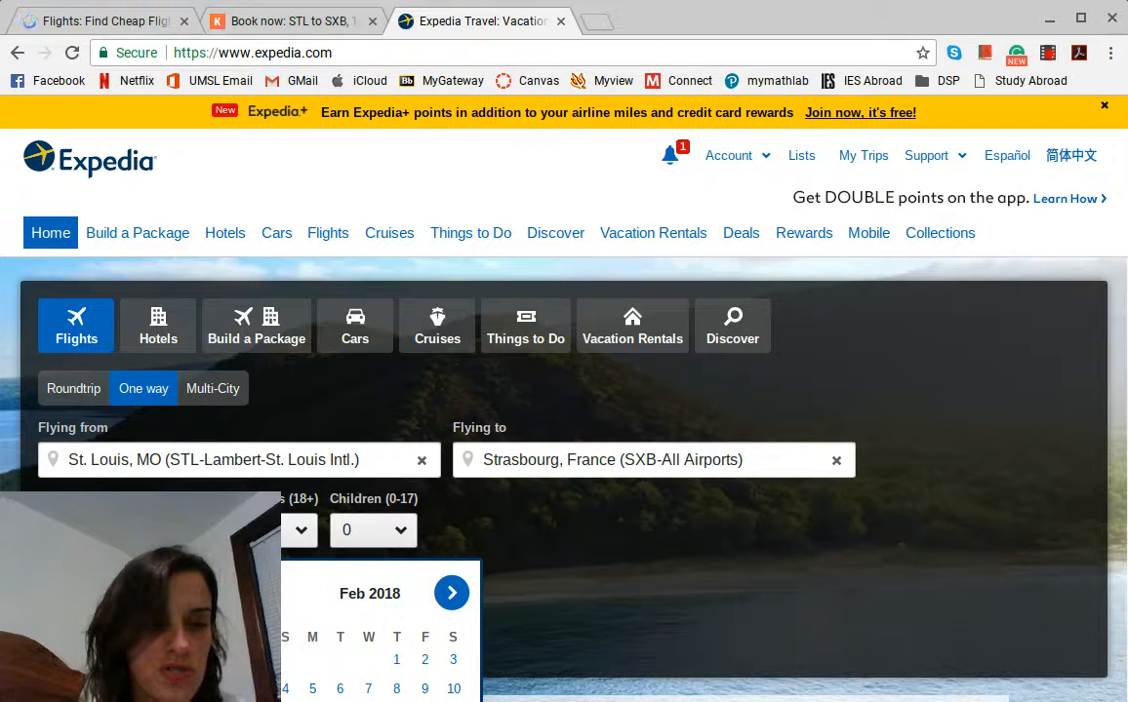
pyautogui.click(148, 687)
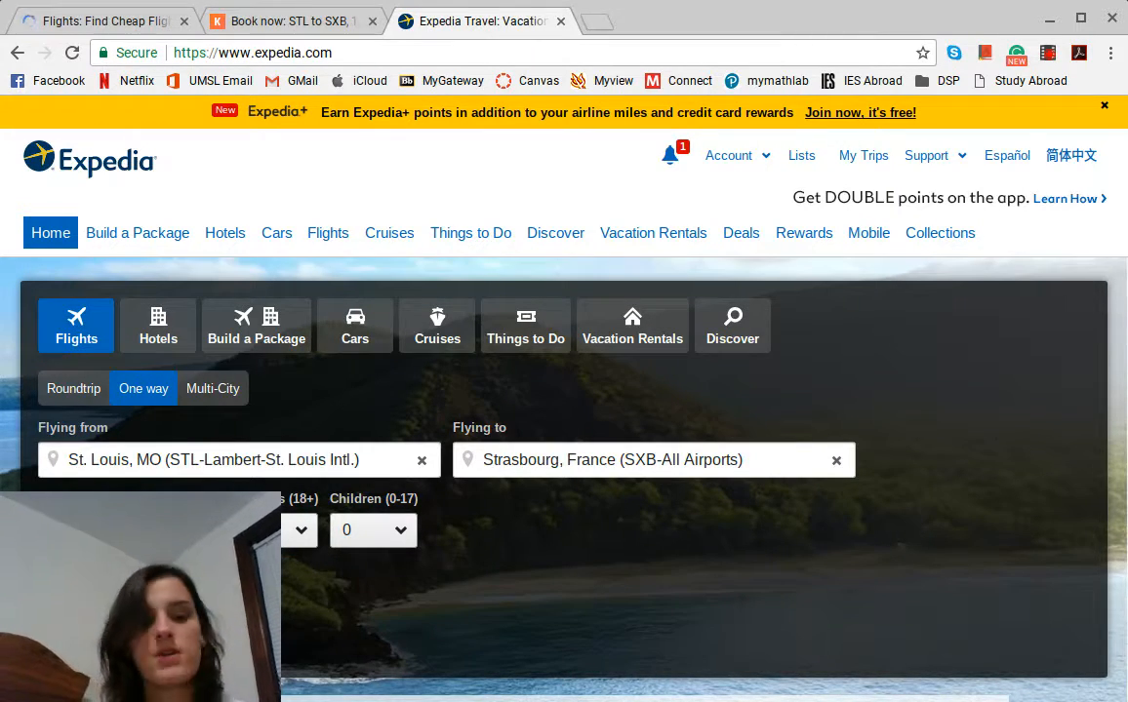
pyautogui.click(86, 640)
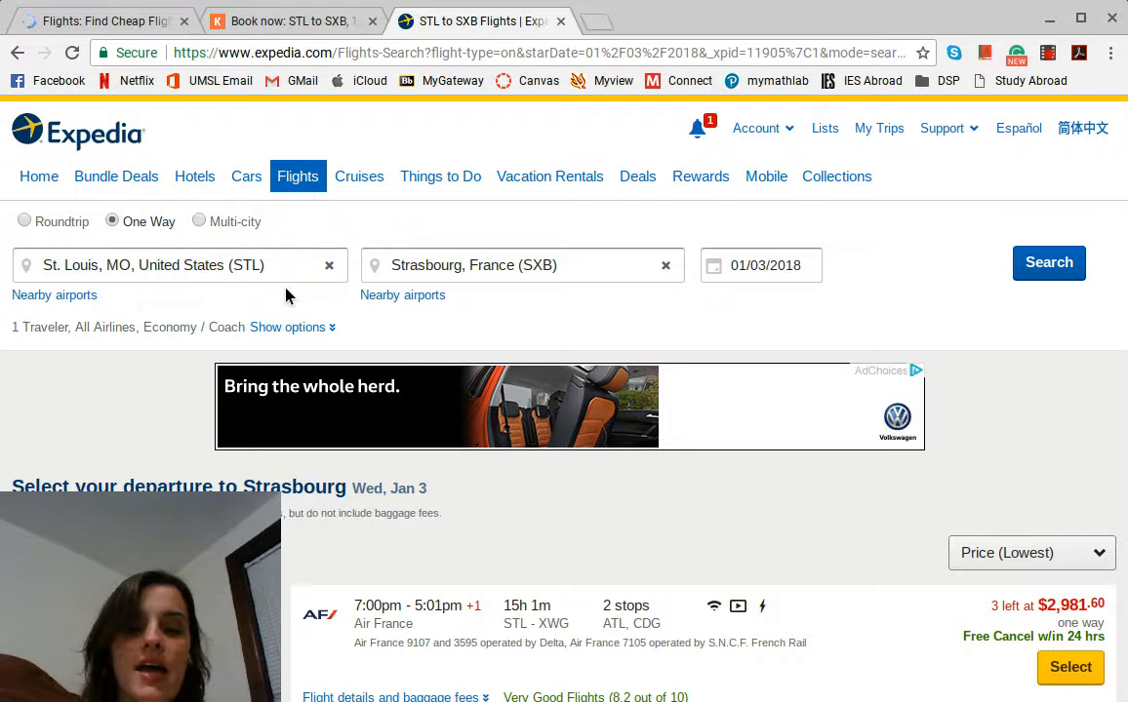
# Step: Review the Strasbourg flight results, change the departure date to 01/01/2018, and search again
pyautogui.scroll(-1, 445, 548)
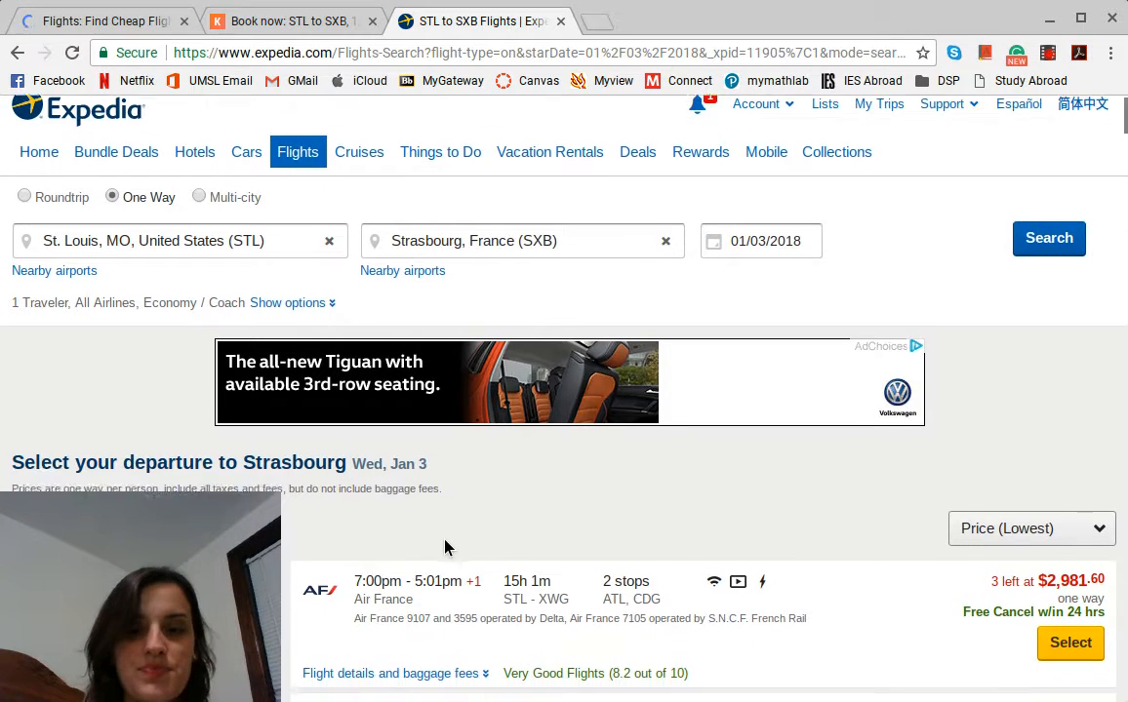
pyautogui.scroll(-2, 445, 548)
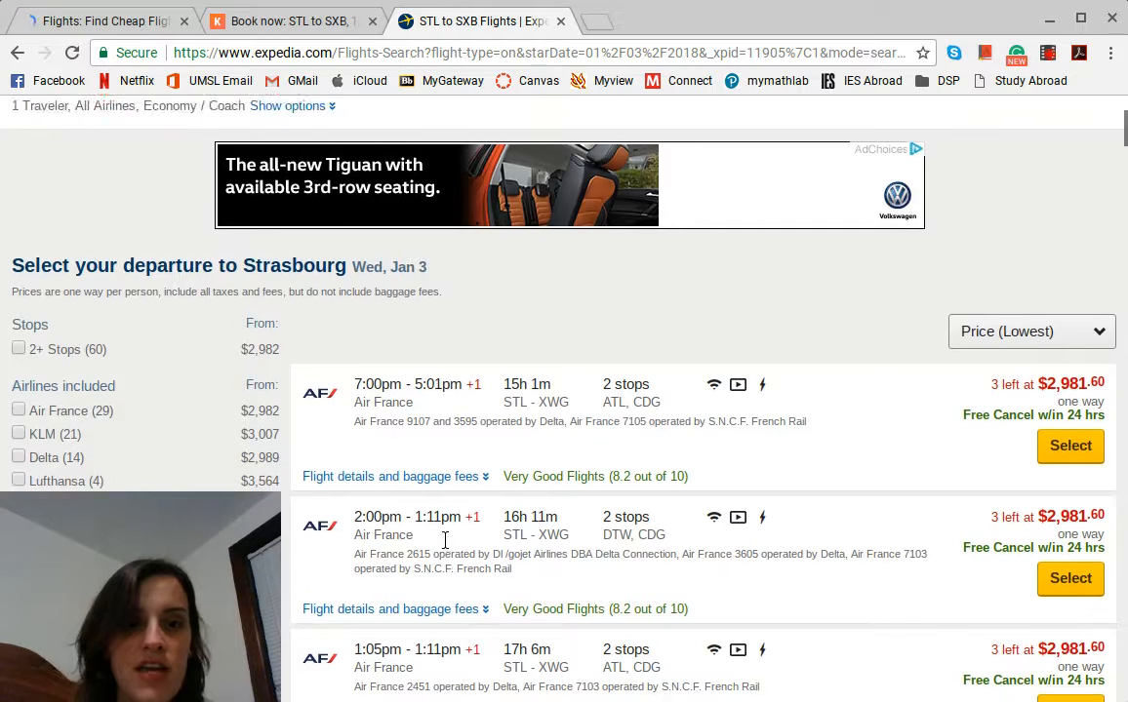
pyautogui.scroll(2, 445, 539)
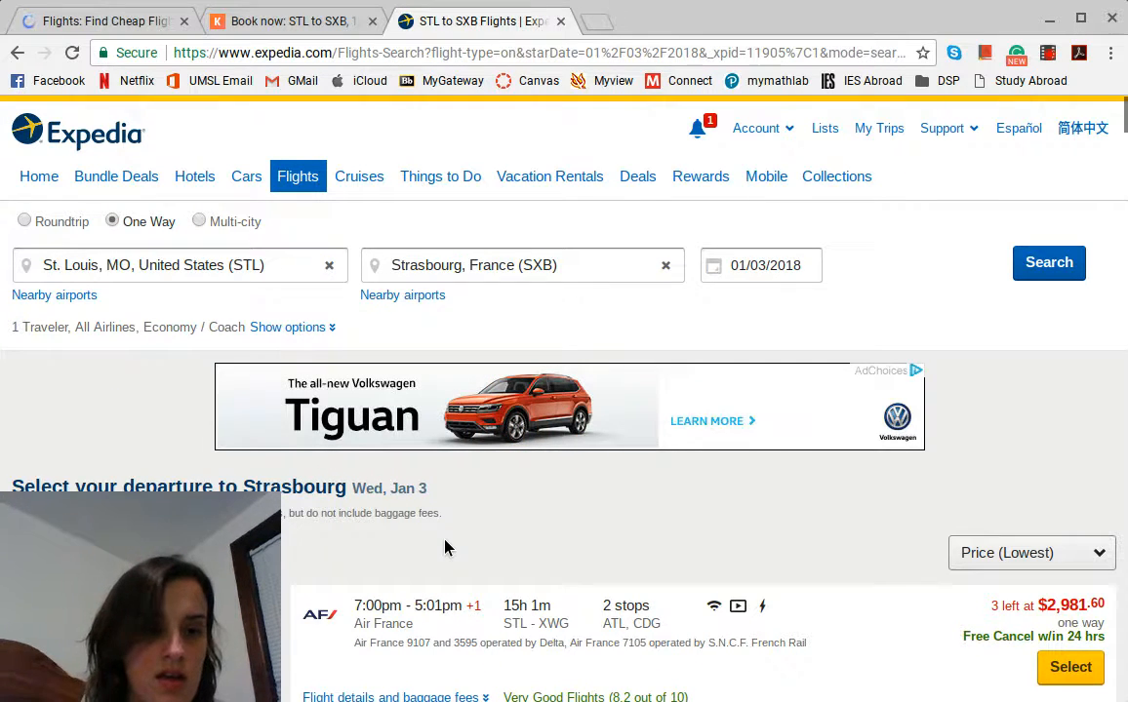
pyautogui.scroll(-3, 445, 547)
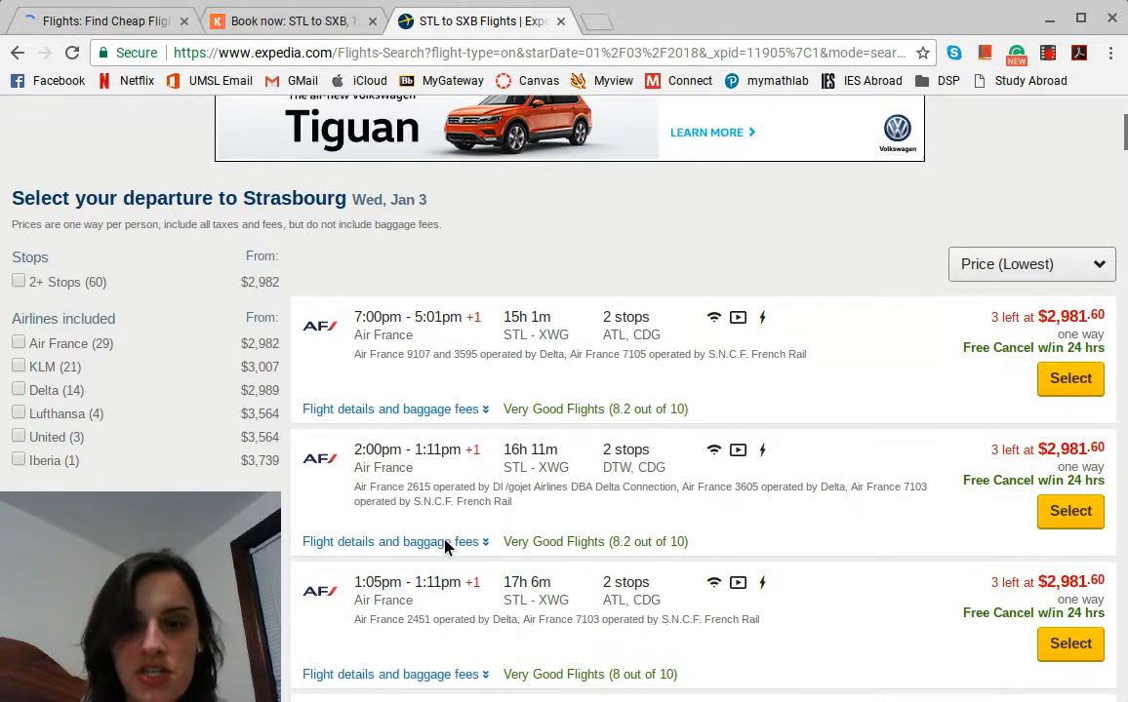
pyautogui.scroll(3, 765, 409)
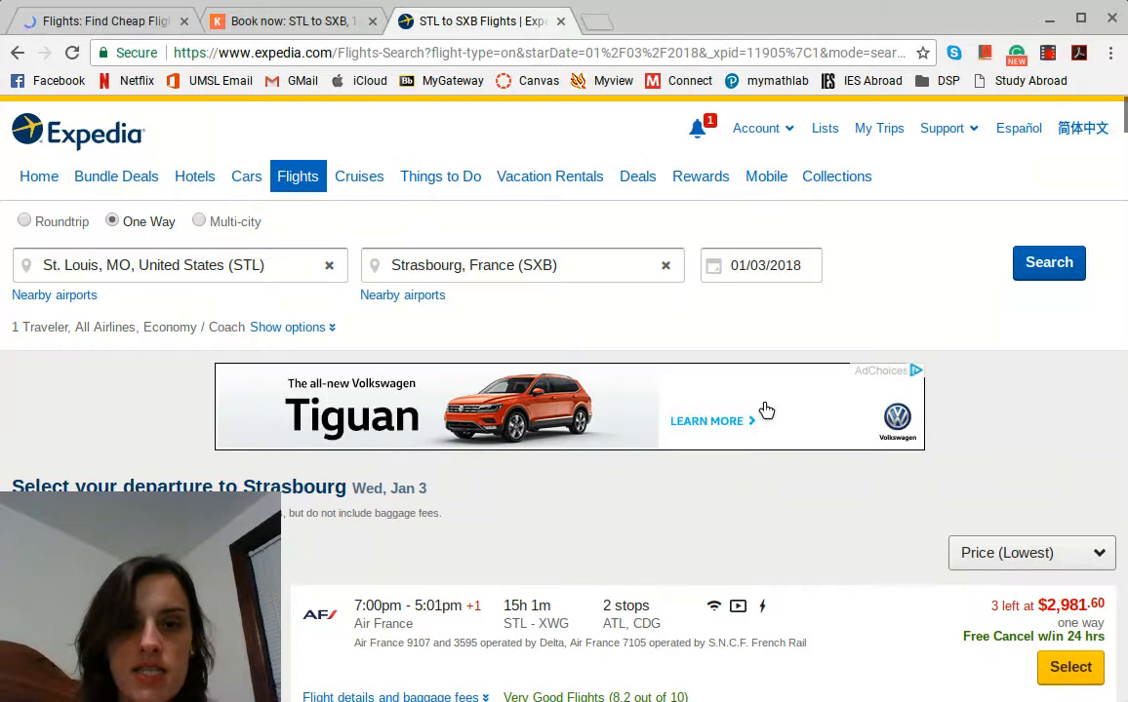
pyautogui.click(734, 266)
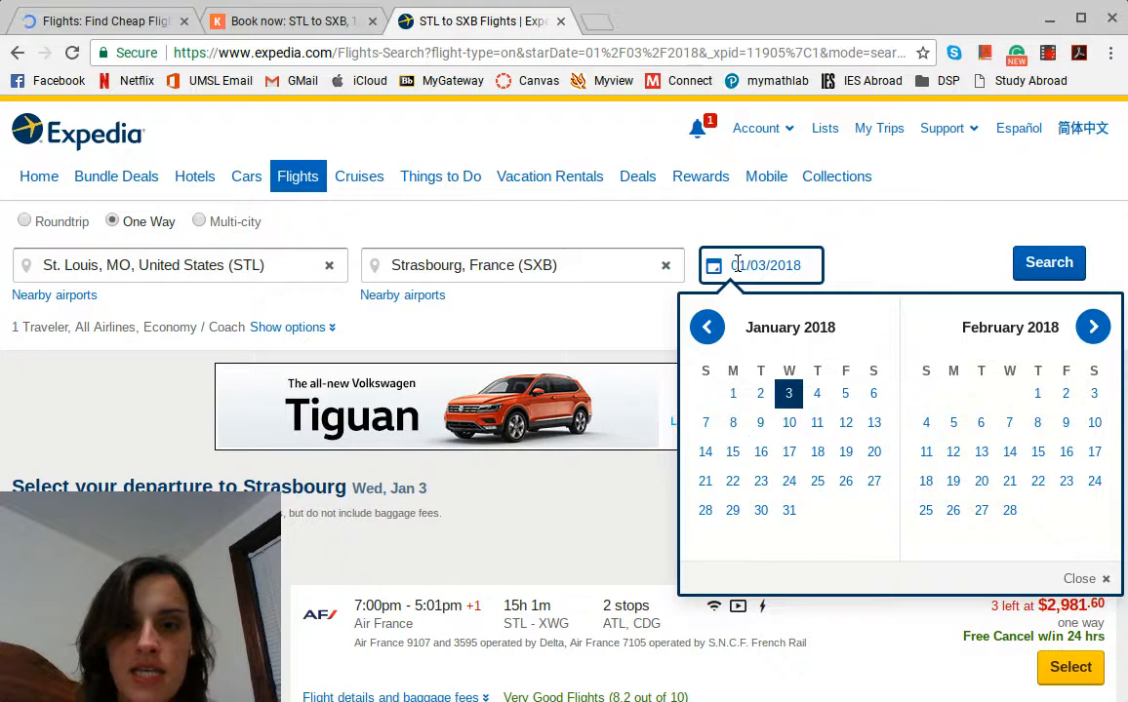
pyautogui.click(732, 394)
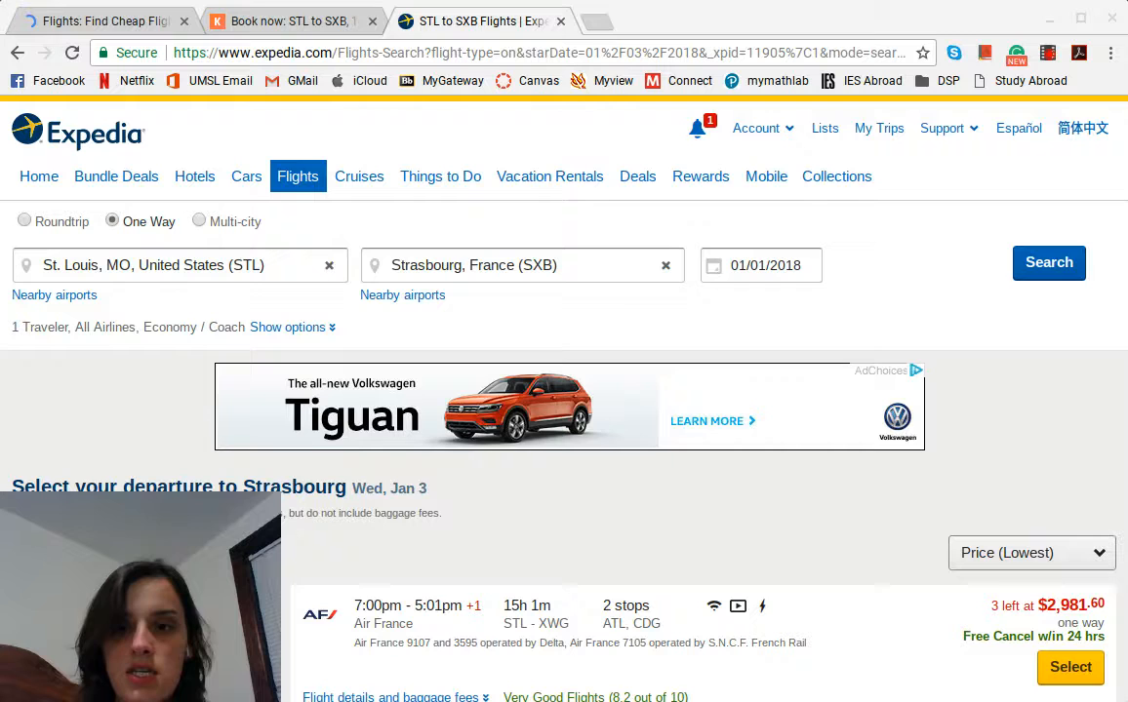
pyautogui.click(805, 266)
pyautogui.click(1054, 275)
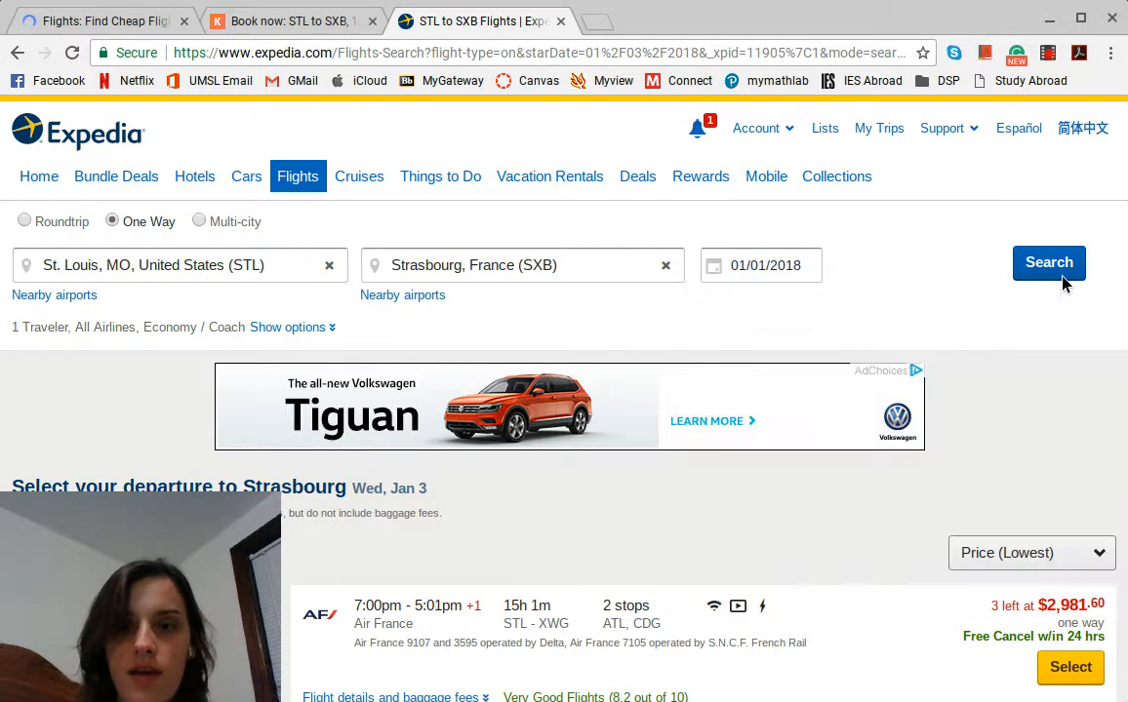
pyautogui.click(1052, 269)
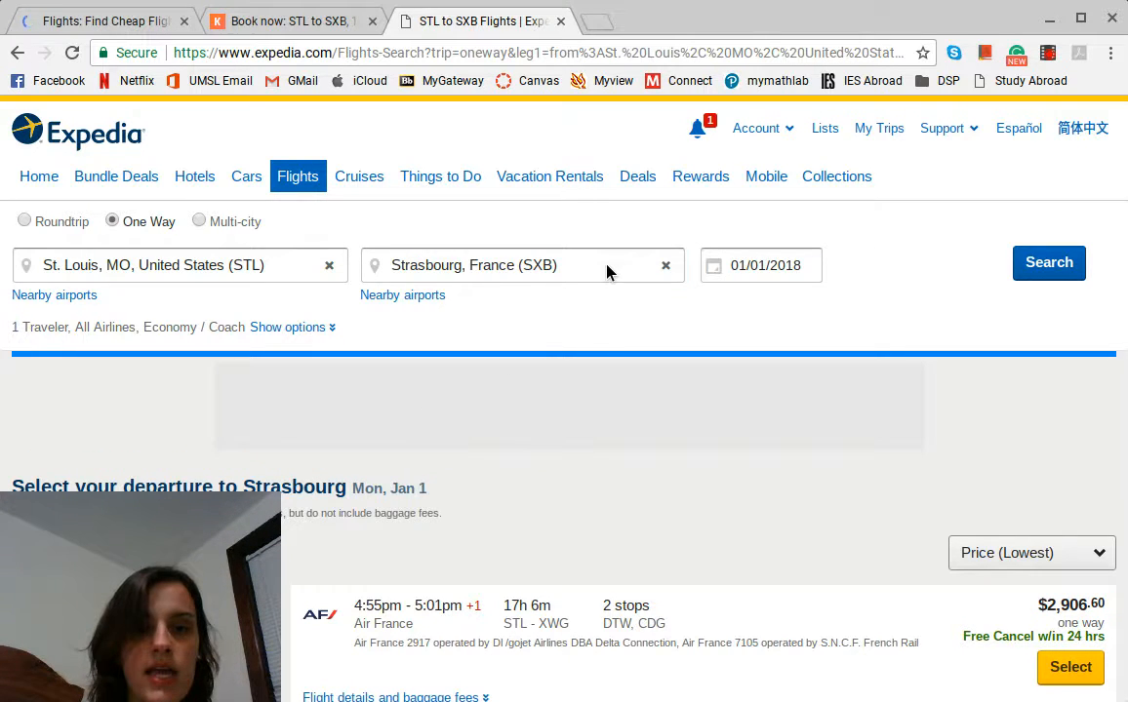
# Step: Change the destination to Frankfurt, Germany (FRA-All Airports) and rerun the flight search
pyautogui.click(607, 271)
pyautogui.click(665, 269)
pyautogui.write('fran')
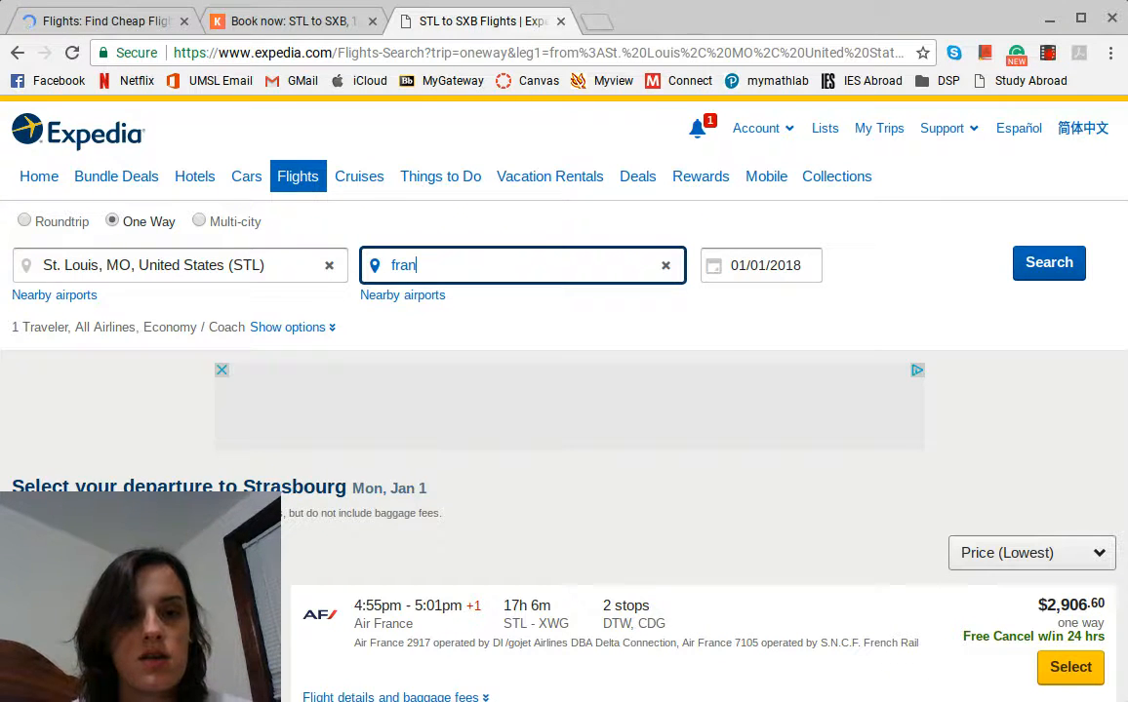
pyautogui.write('k')
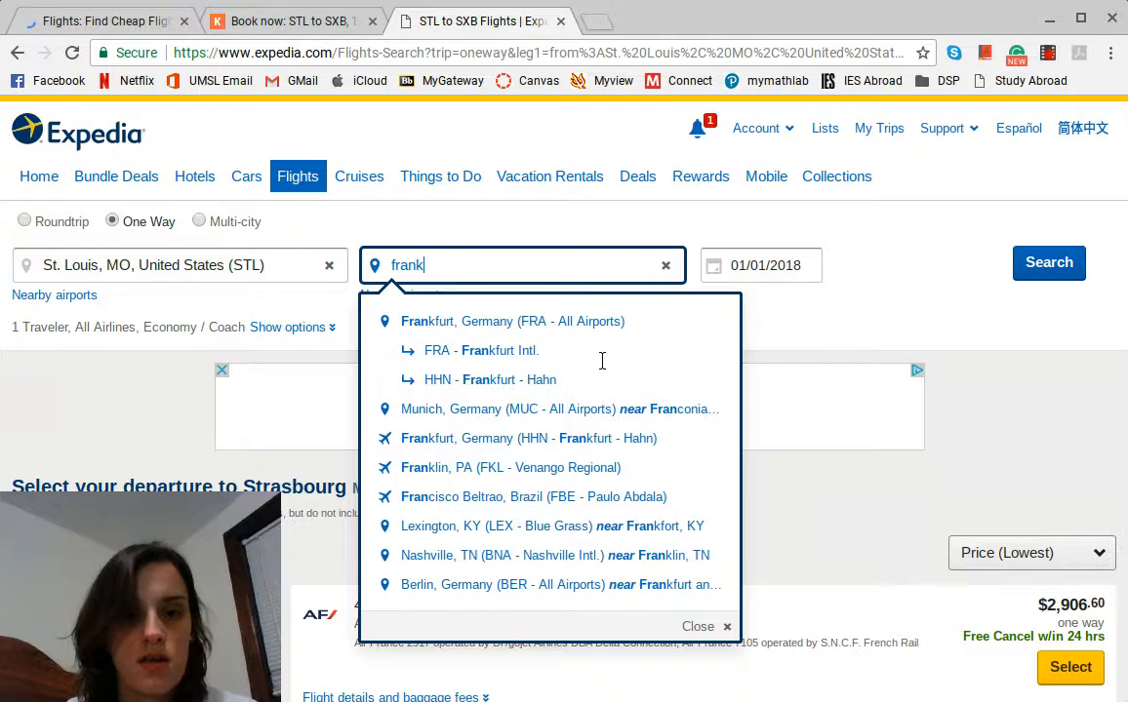
pyautogui.click(573, 328)
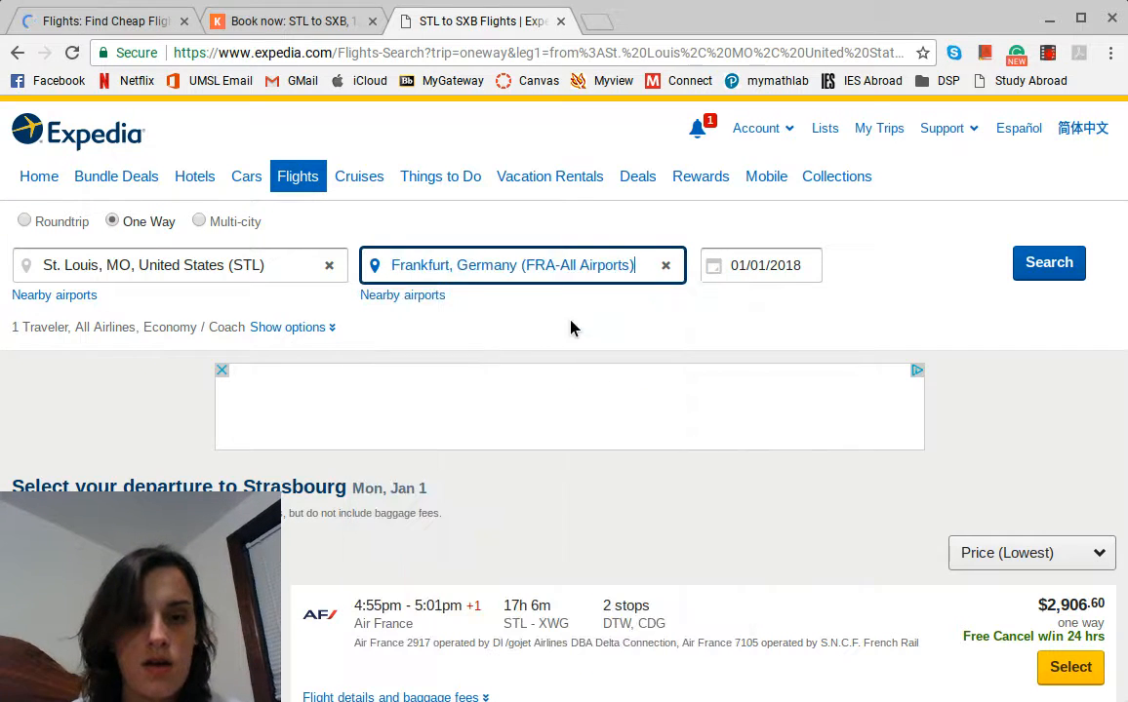
pyautogui.click(1064, 266)
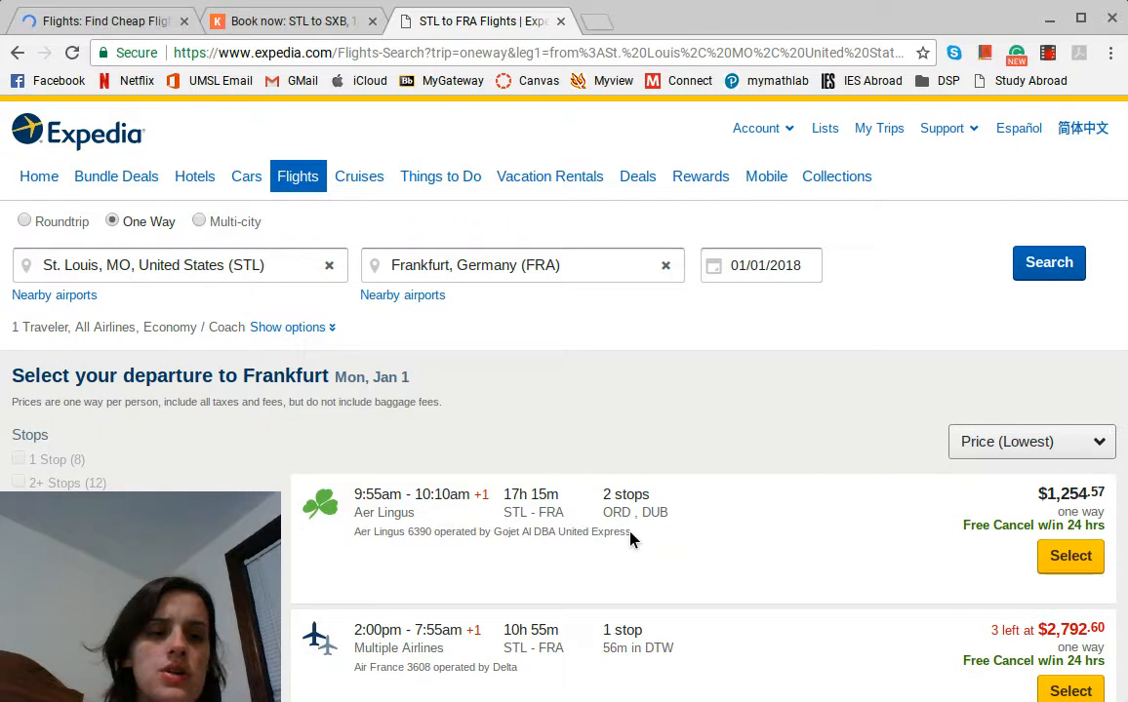
# Step: Compare the prices, stops and durations of the one-way flights to Frankfurt
pyautogui.scroll(-3, 517, 361)
pyautogui.scroll(1, 512, 354)
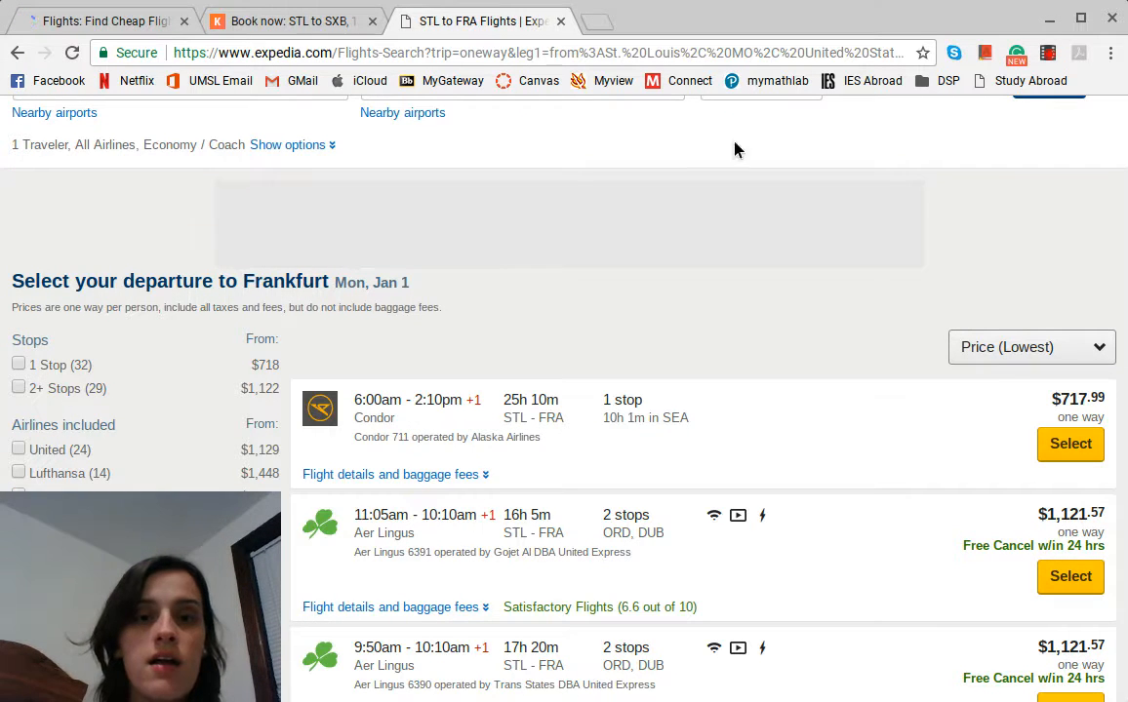
pyautogui.scroll(-6, 739, 501)
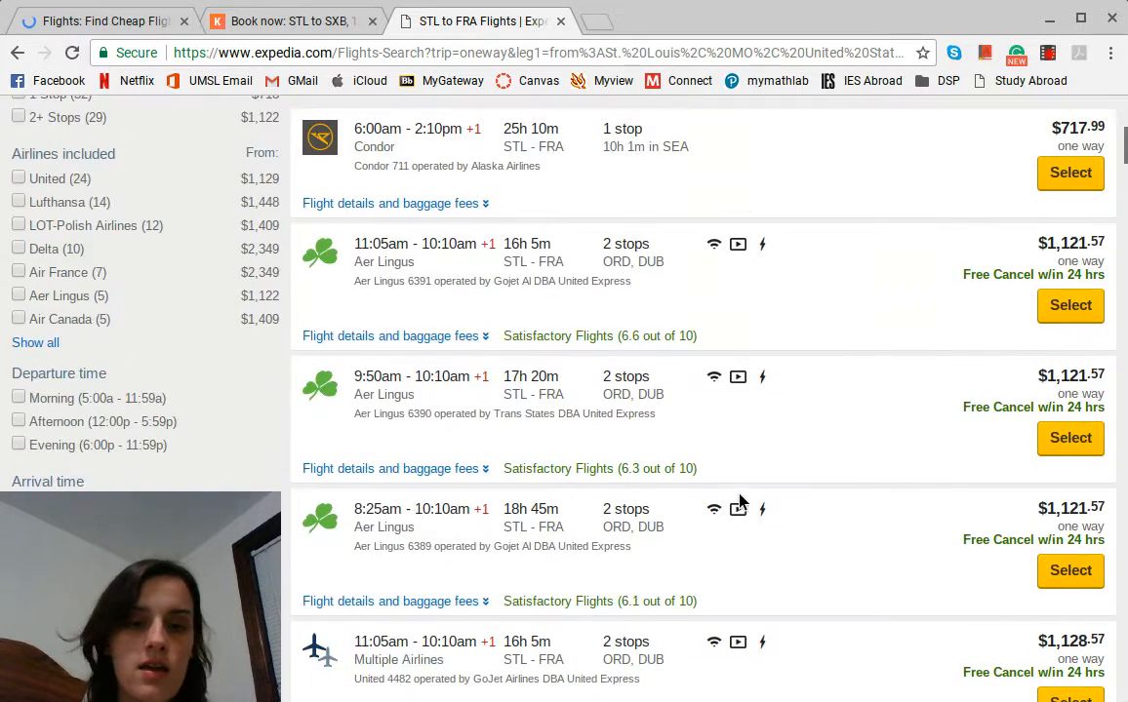
pyautogui.scroll(7, 738, 501)
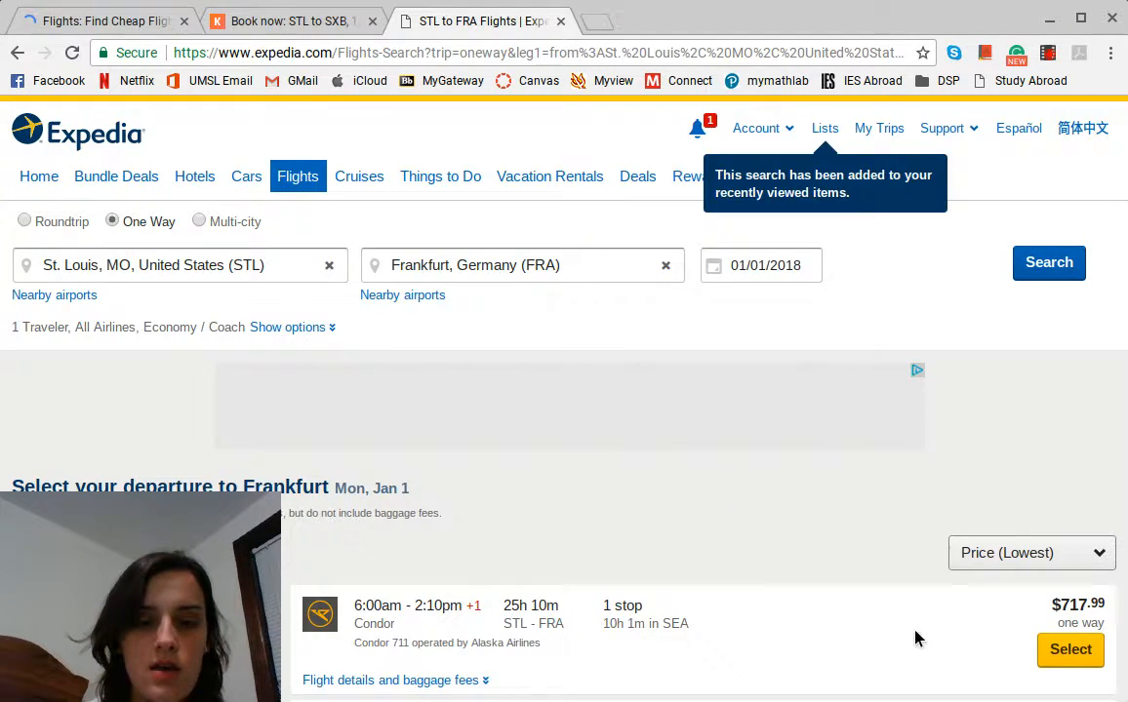
pyautogui.scroll(-3, 733, 584)
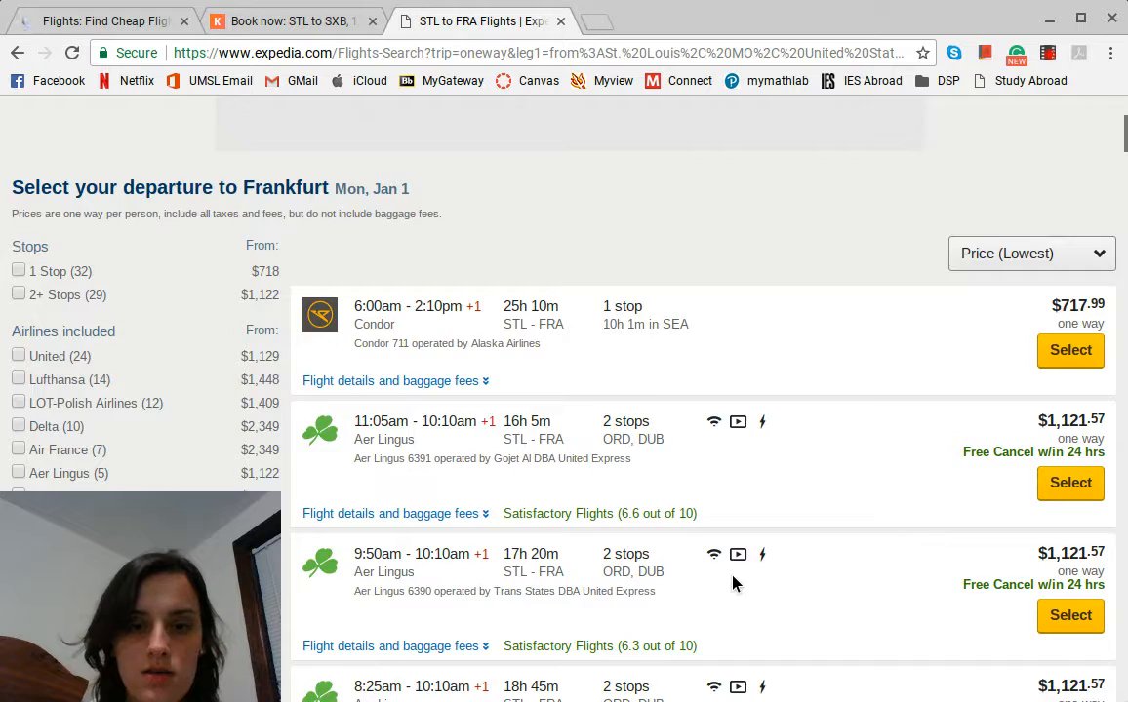
pyautogui.scroll(2, 732, 584)
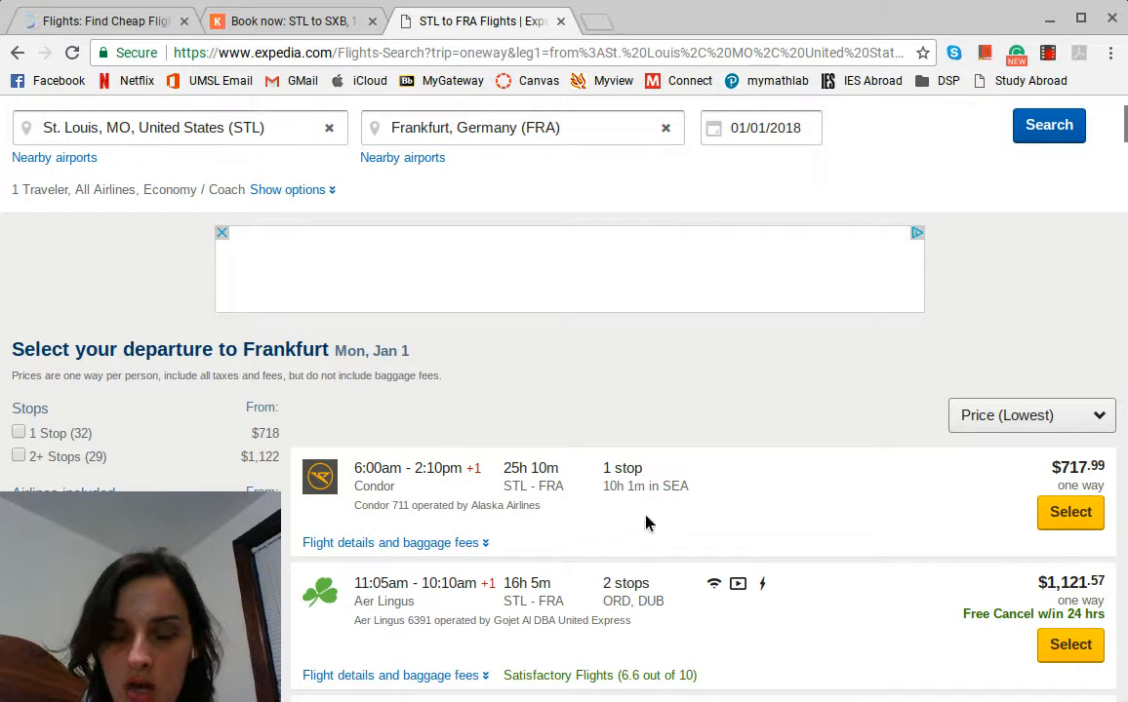
# Step: Examine the legs, layover and baggage fees of the Condor flight, and compare it with the Aer Lingus flights below
pyautogui.click(428, 547)
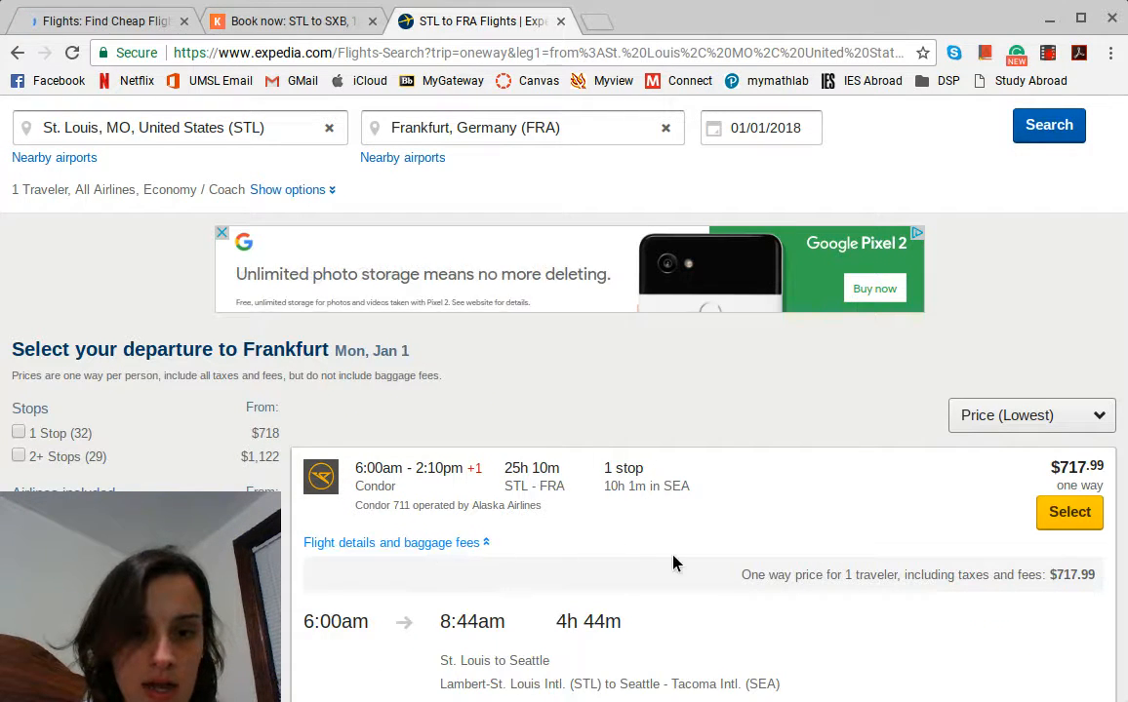
pyautogui.scroll(-2, 680, 561)
pyautogui.scroll(-1, 680, 563)
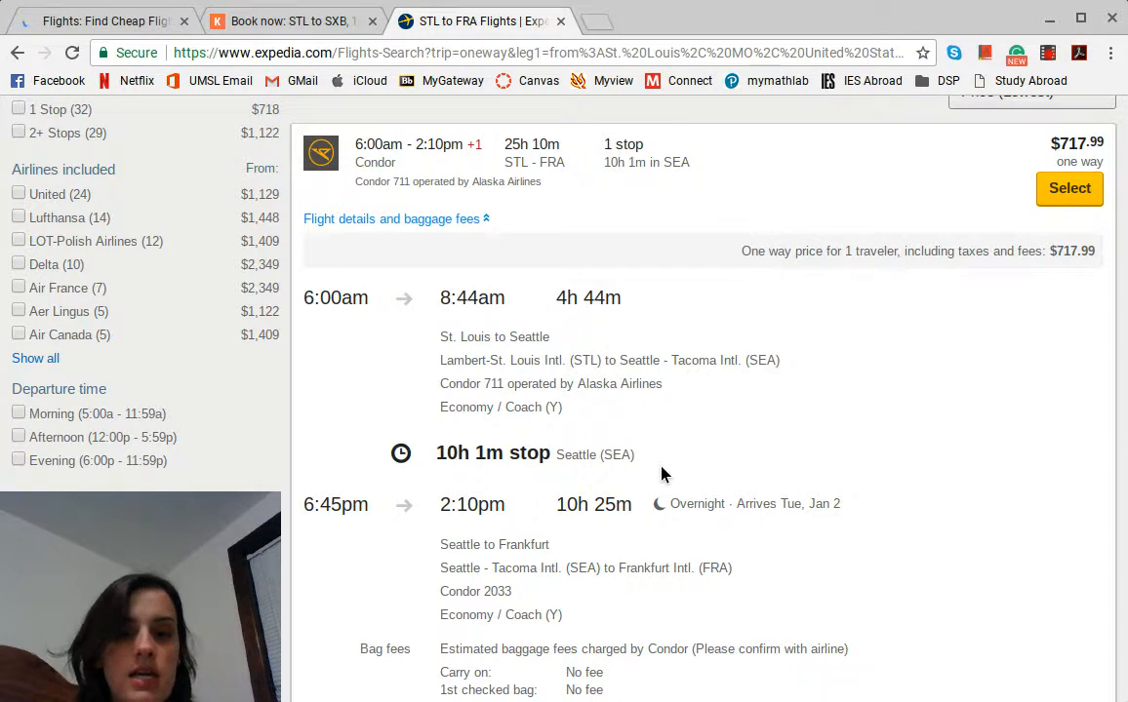
pyautogui.scroll(-1, 662, 475)
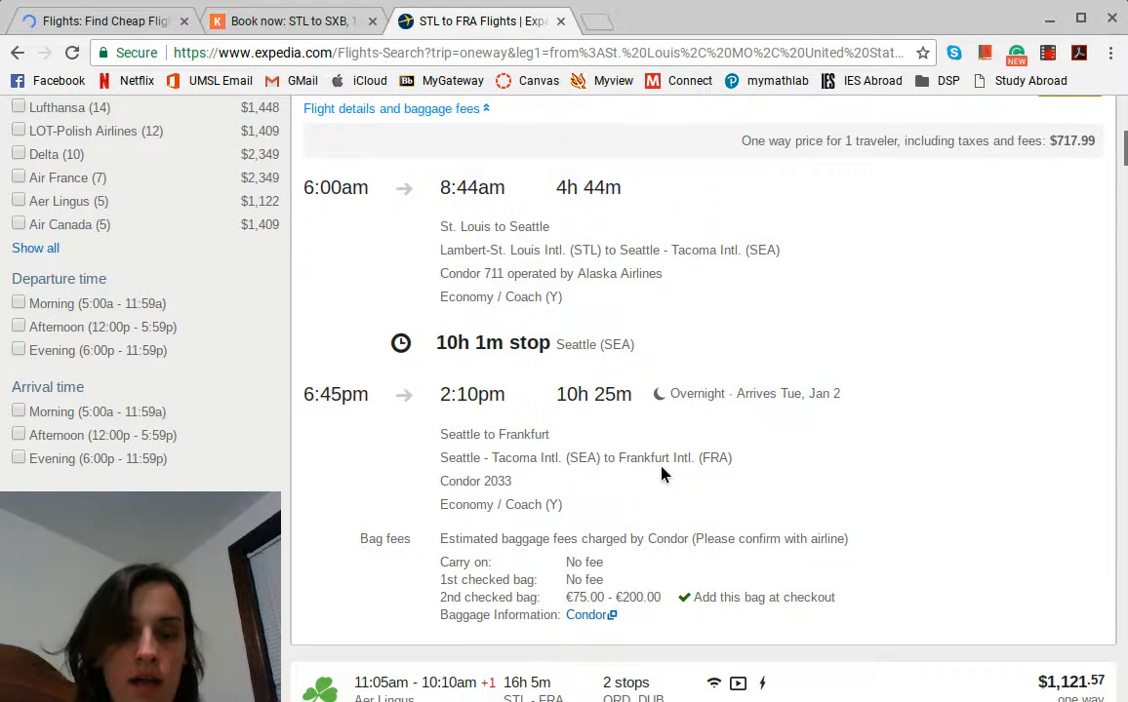
pyautogui.scroll(1, 669, 363)
pyautogui.scroll(1, 671, 353)
pyautogui.scroll(1, 669, 353)
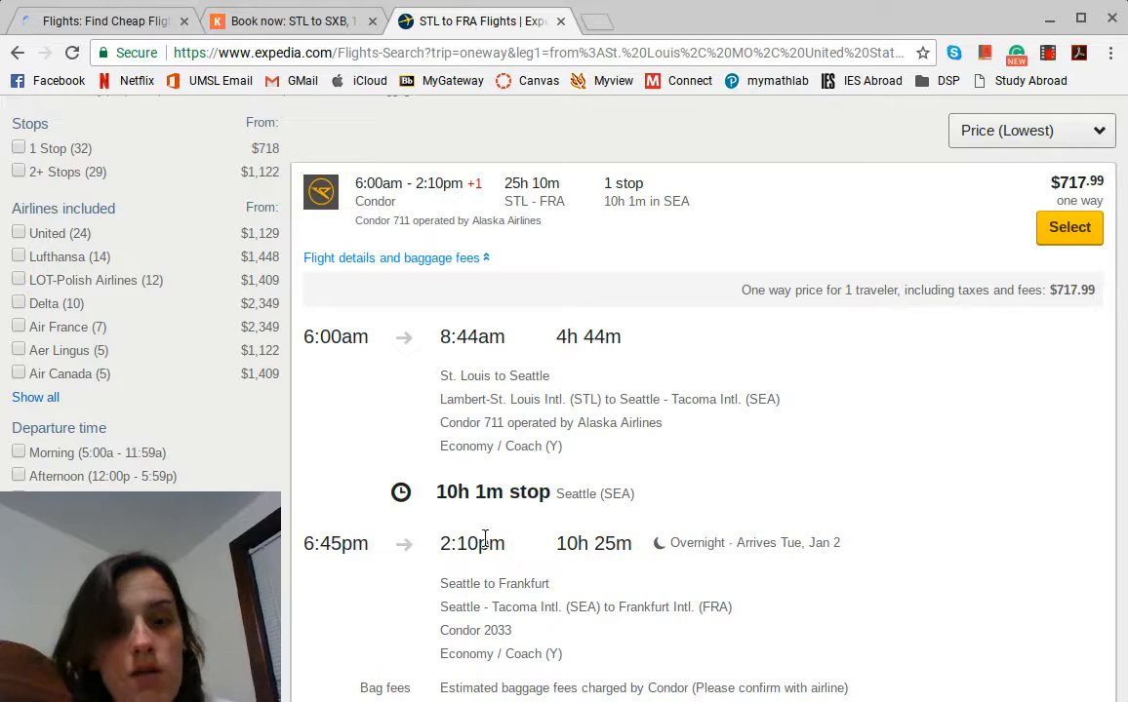
pyautogui.scroll(-4, 470, 517)
pyautogui.scroll(3, 470, 517)
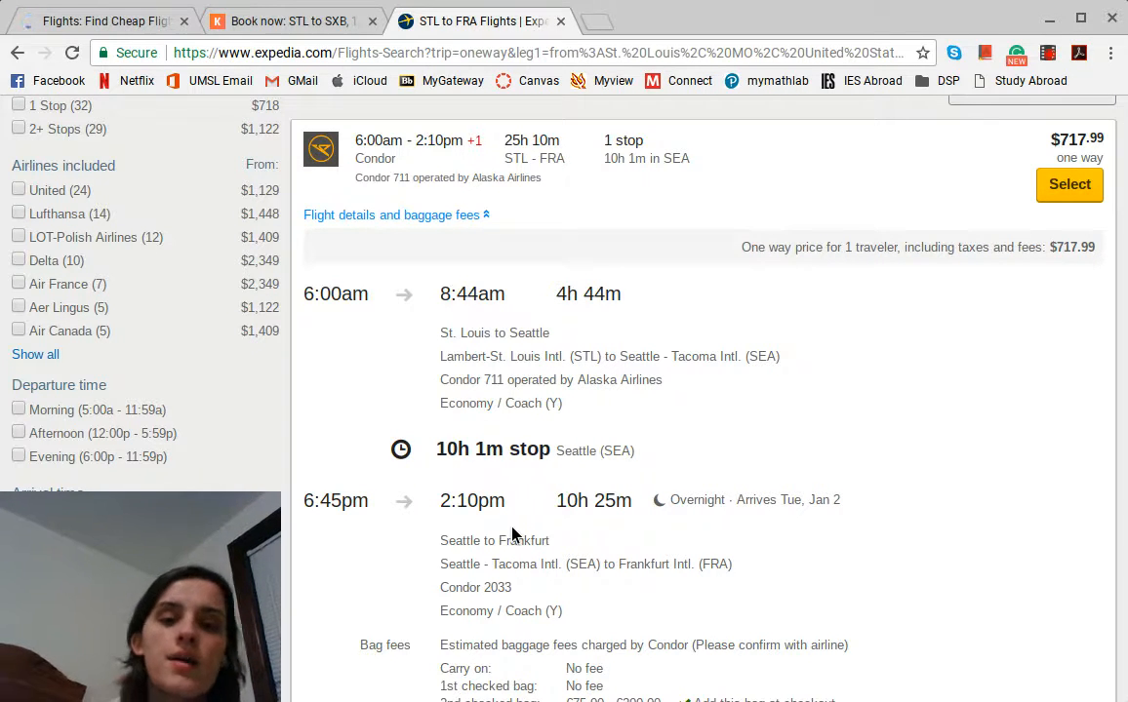
pyautogui.scroll(-5, 707, 462)
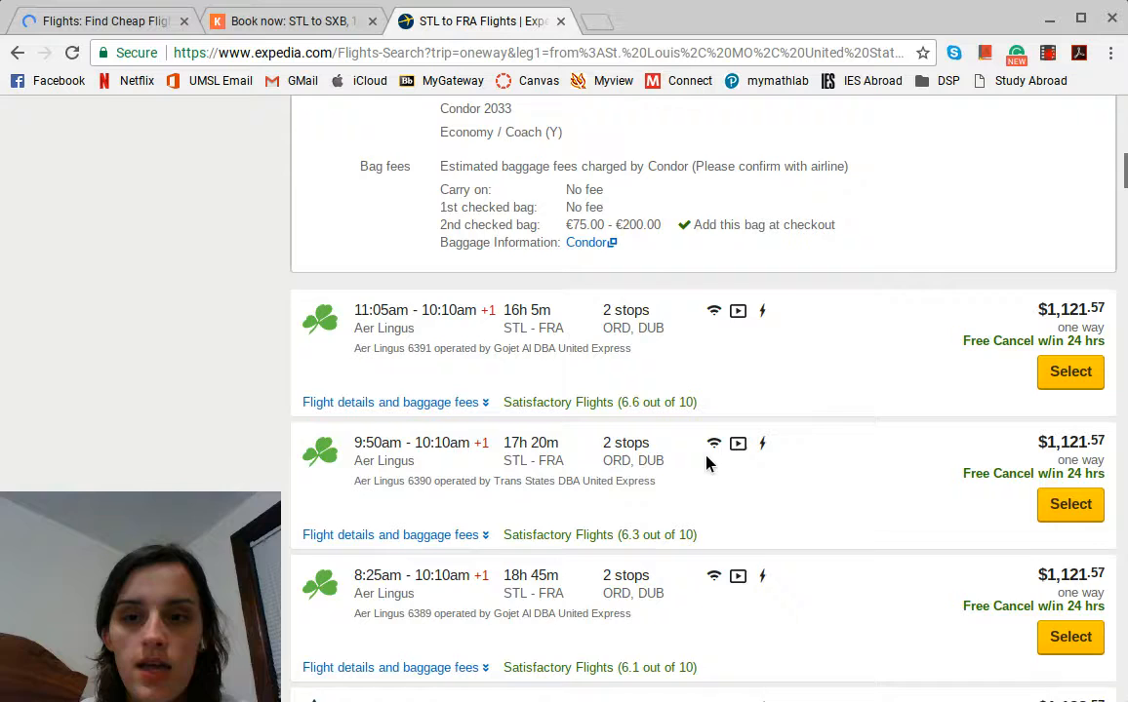
pyautogui.scroll(1, 707, 462)
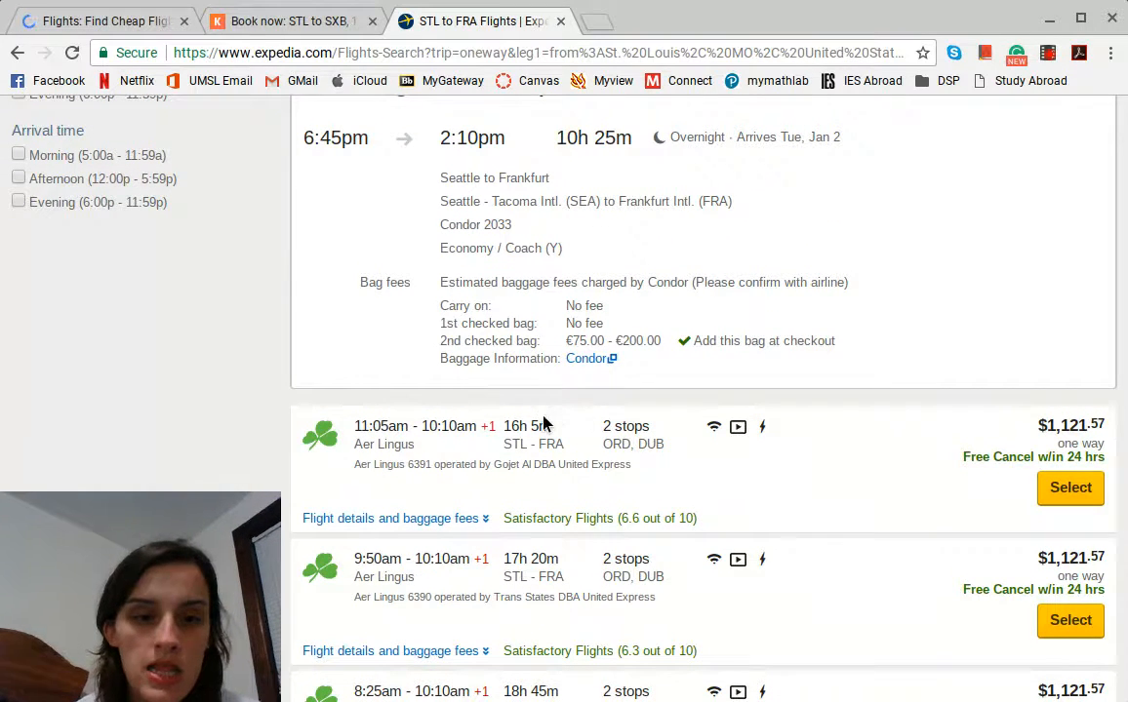
pyautogui.scroll(6, 539, 416)
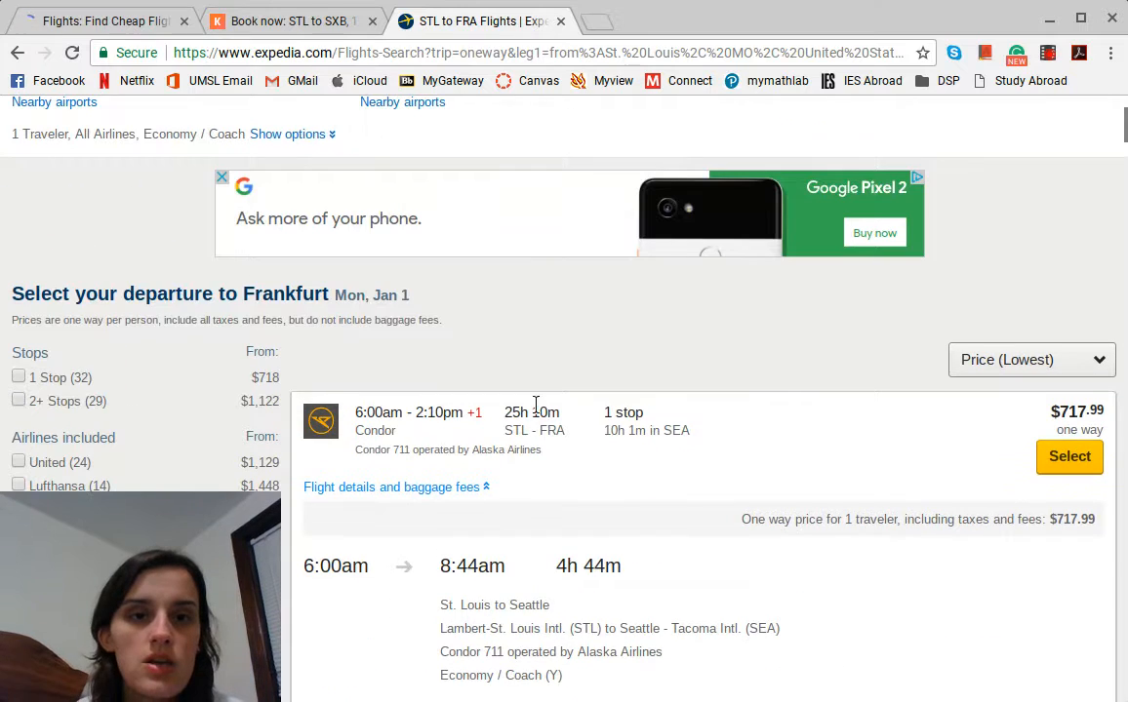
# Step: Run a Google search for "google stl to paris" in a new browser page
pyautogui.click(595, 21)
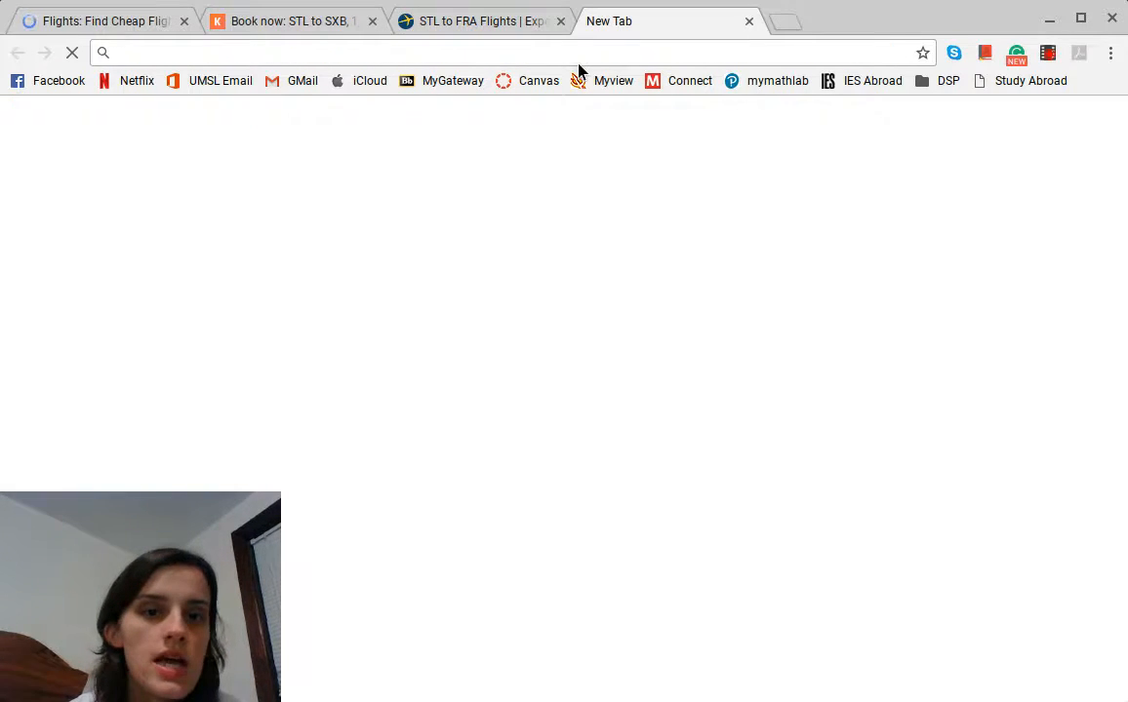
pyautogui.write('google ')
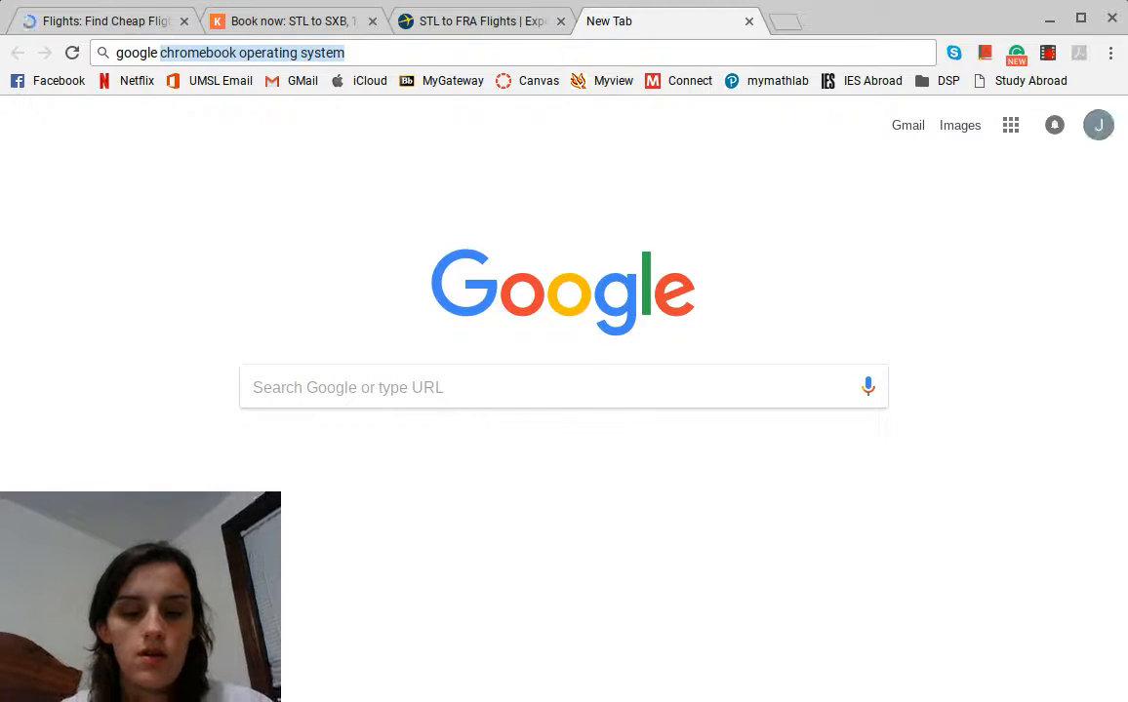
pyautogui.write('stl to paris')
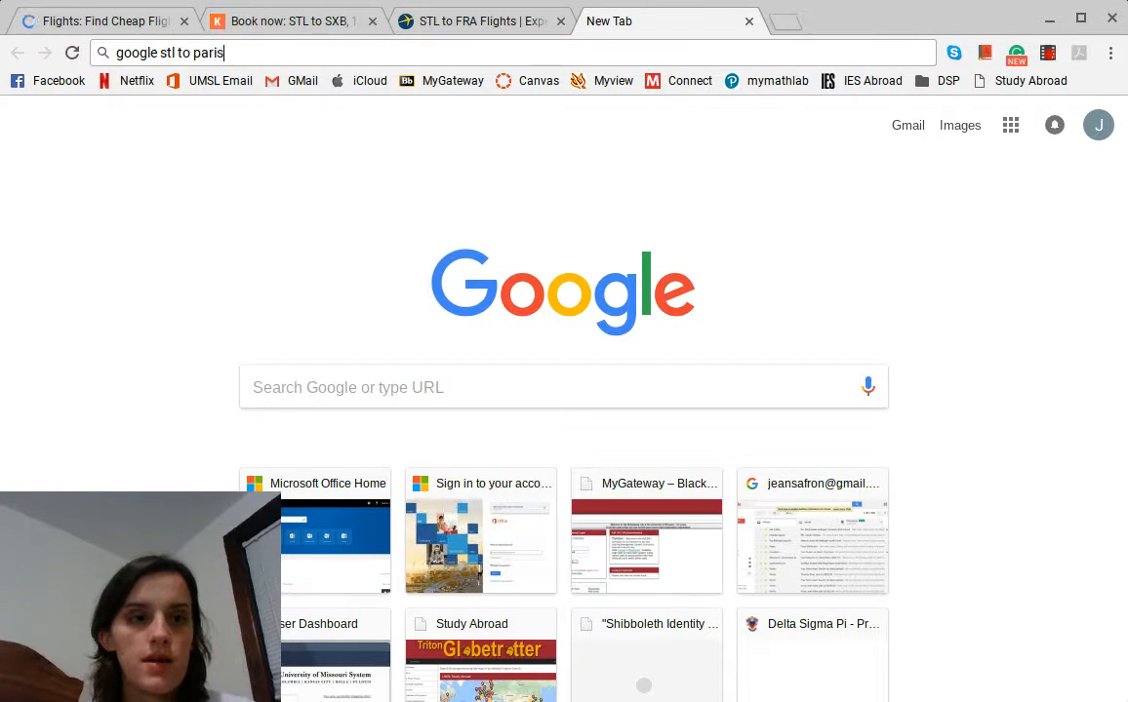
pyautogui.press('Return')
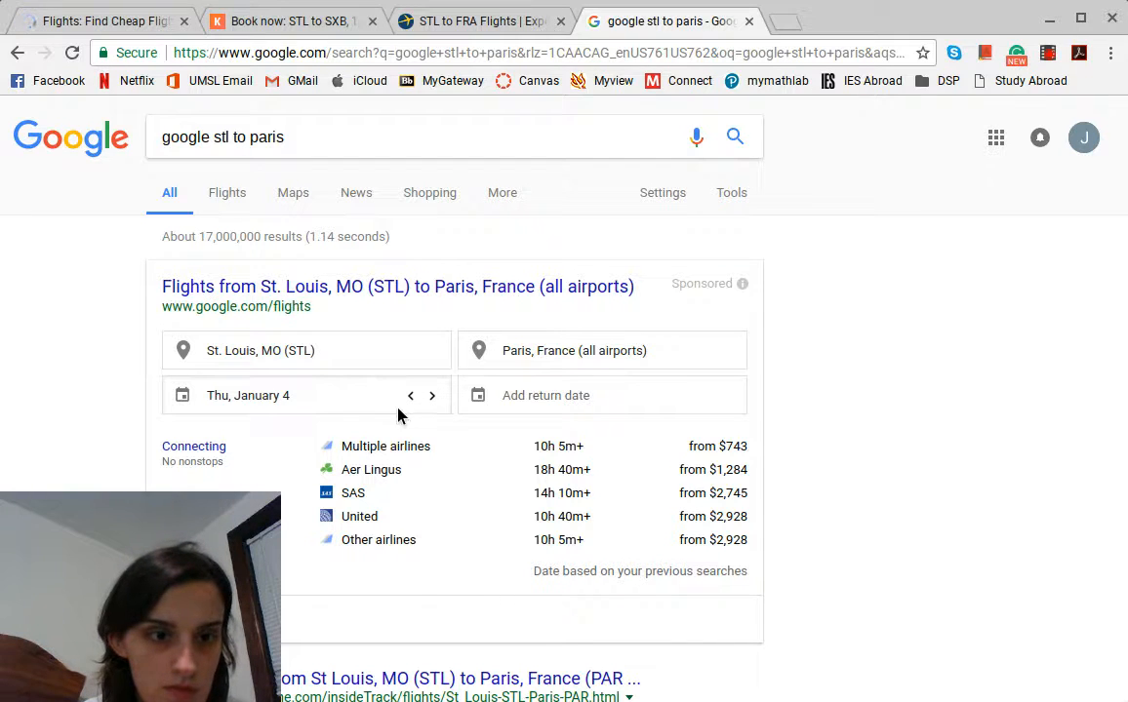
# Step: Set the St. Louis to Paris departure date to Wed, January 3 and open the full Google Flights results
pyautogui.click(277, 397)
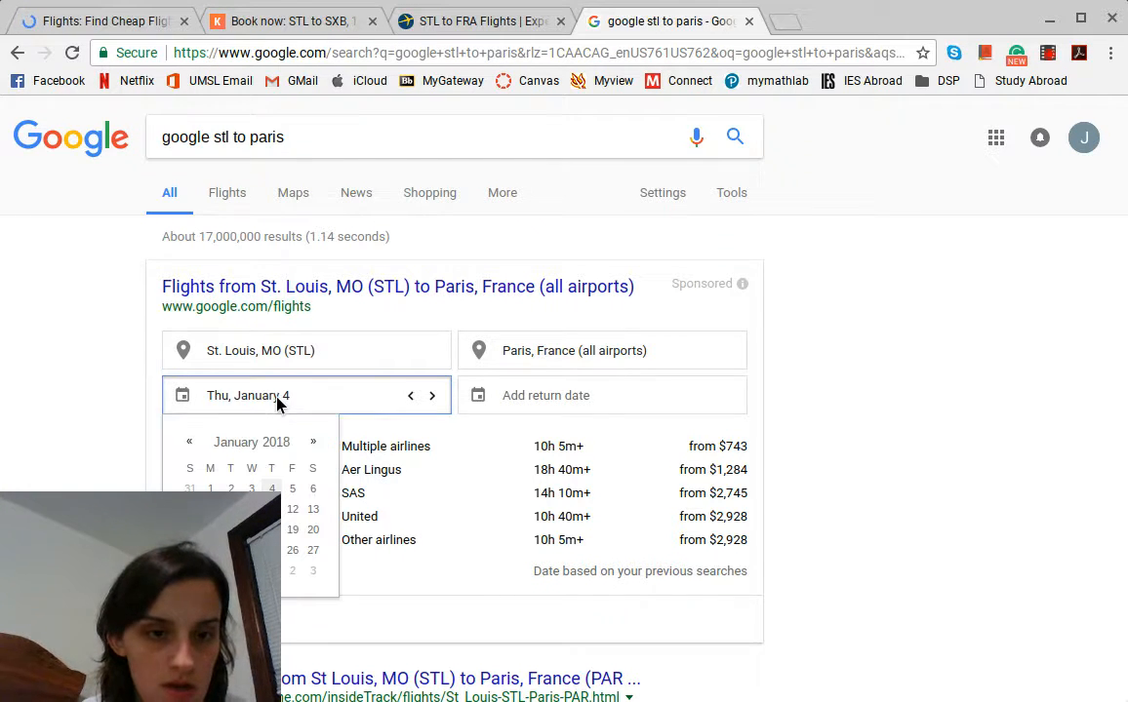
pyautogui.click(251, 491)
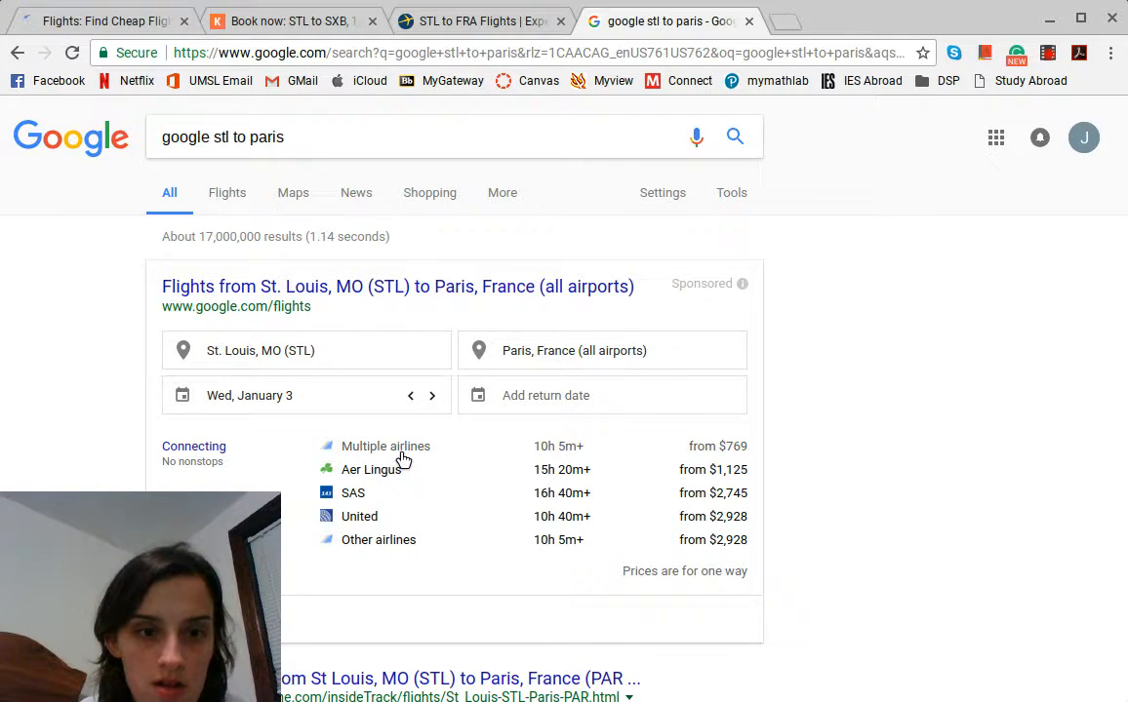
pyautogui.scroll(-1, 397, 454)
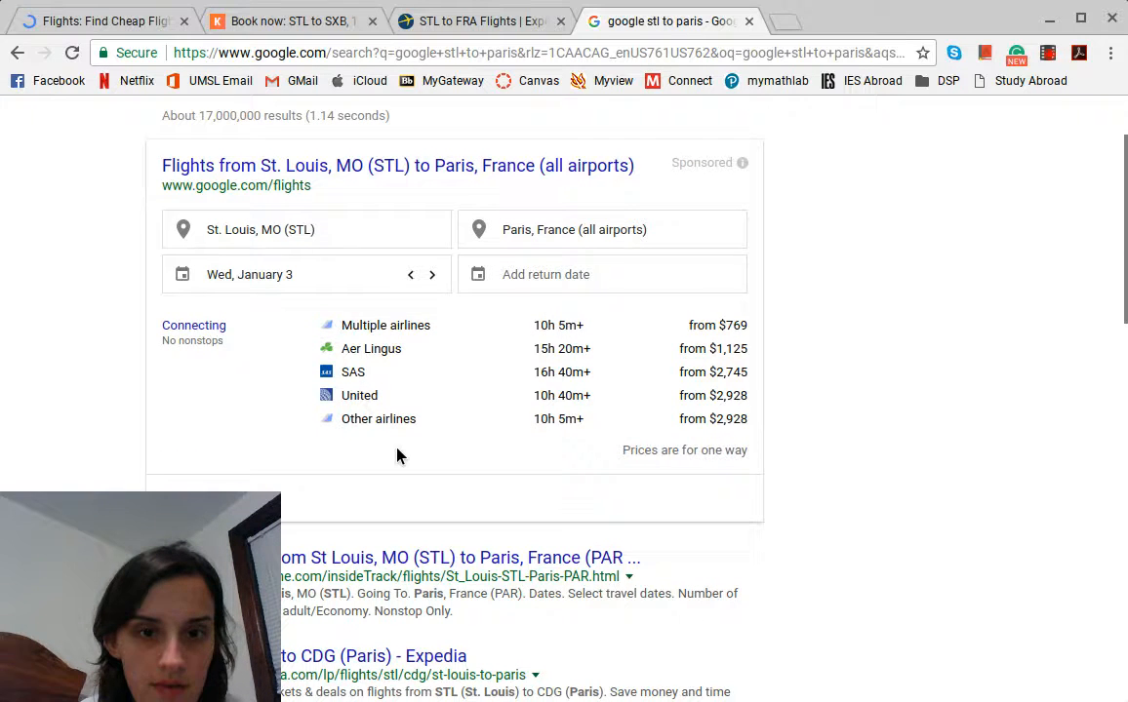
pyautogui.scroll(1, 398, 430)
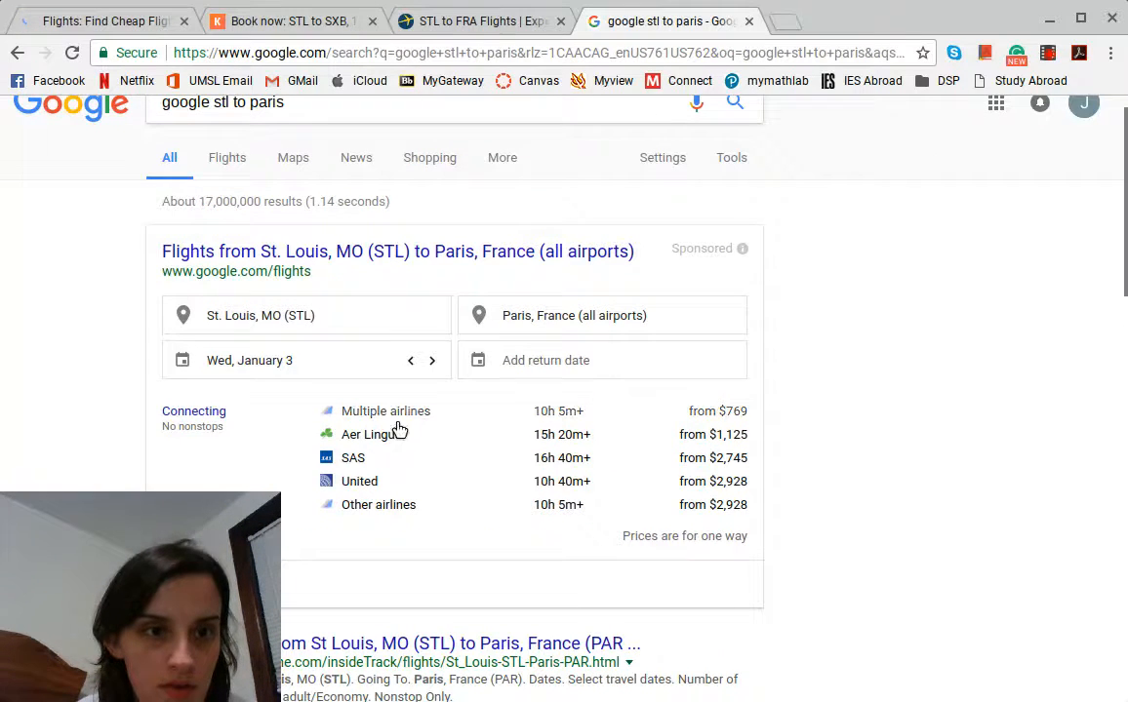
pyautogui.click(351, 255)
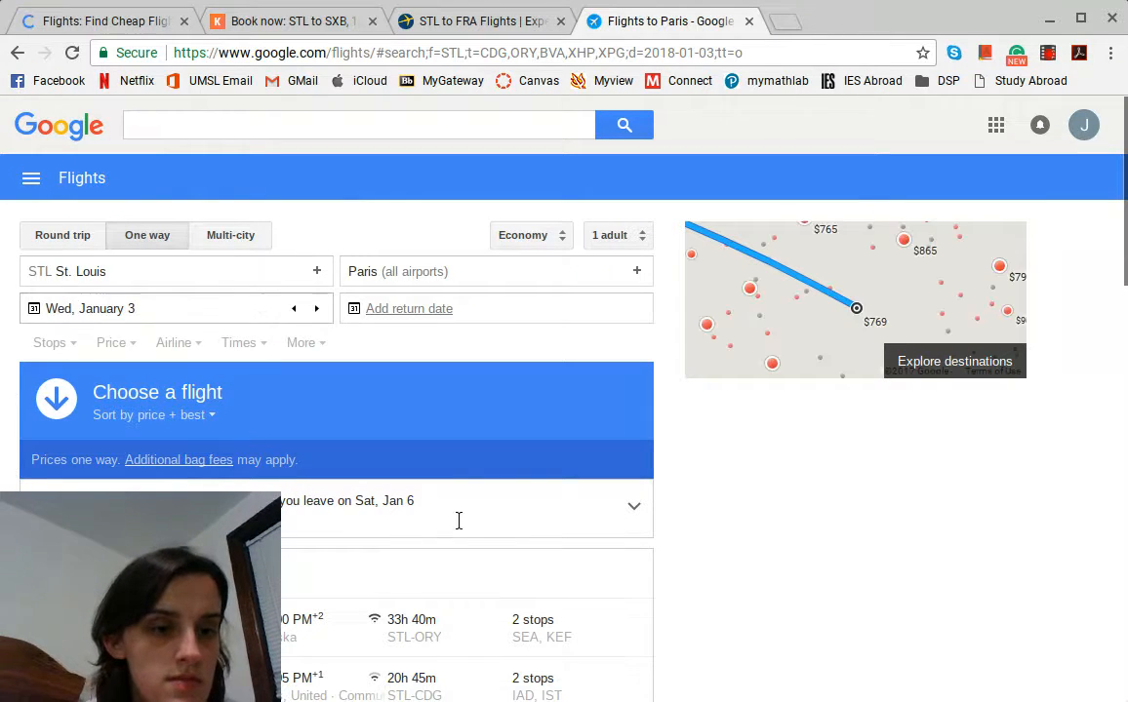
# Step: Compare the prices, durations and stops of the one-way flights from St. Louis to Paris
pyautogui.scroll(-2, 478, 512)
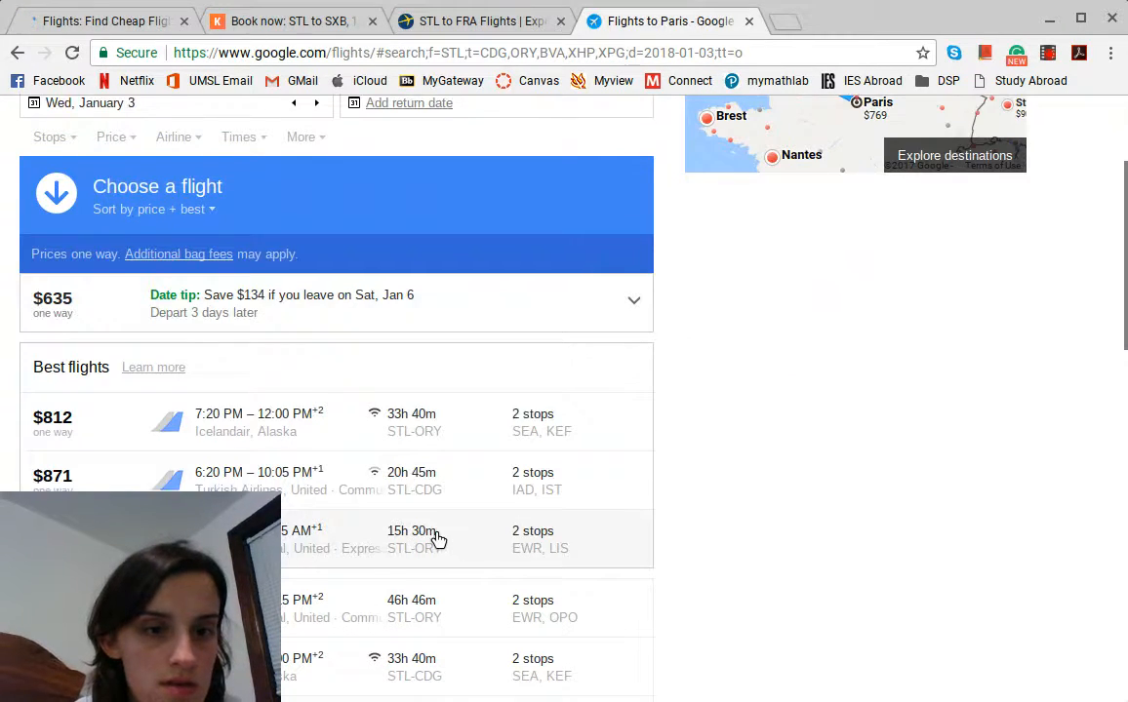
pyautogui.scroll(-2, 438, 539)
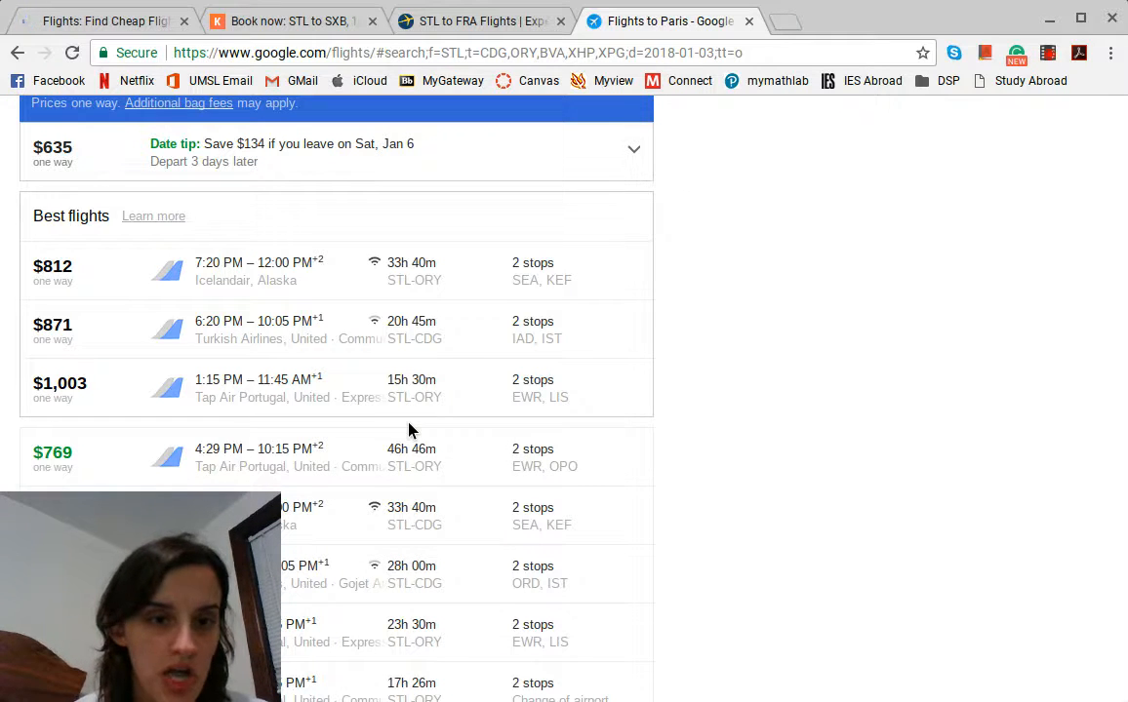
pyautogui.scroll(-1, 409, 430)
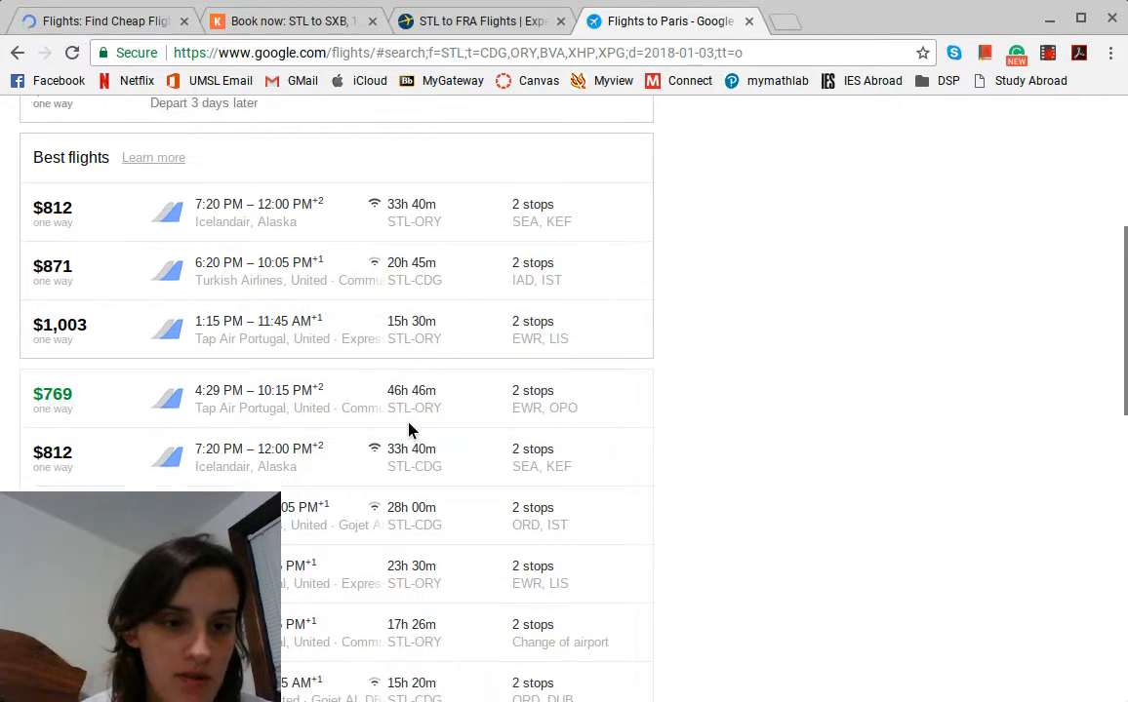
pyautogui.scroll(-1, 409, 431)
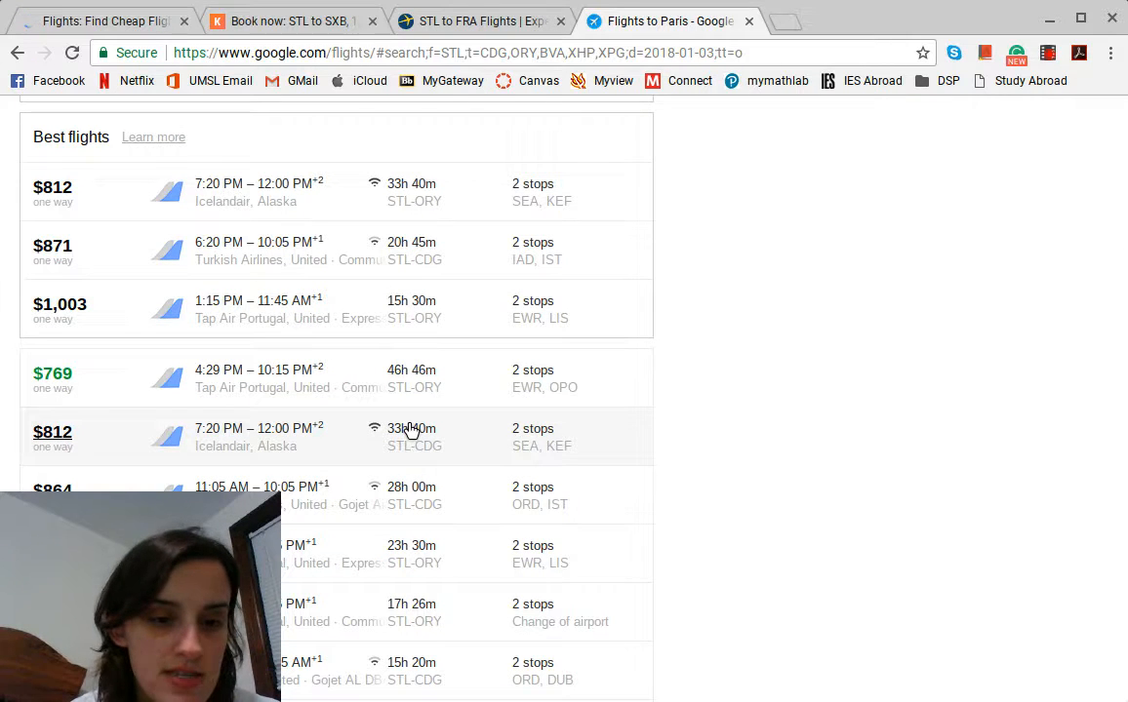
pyautogui.scroll(-2, 410, 430)
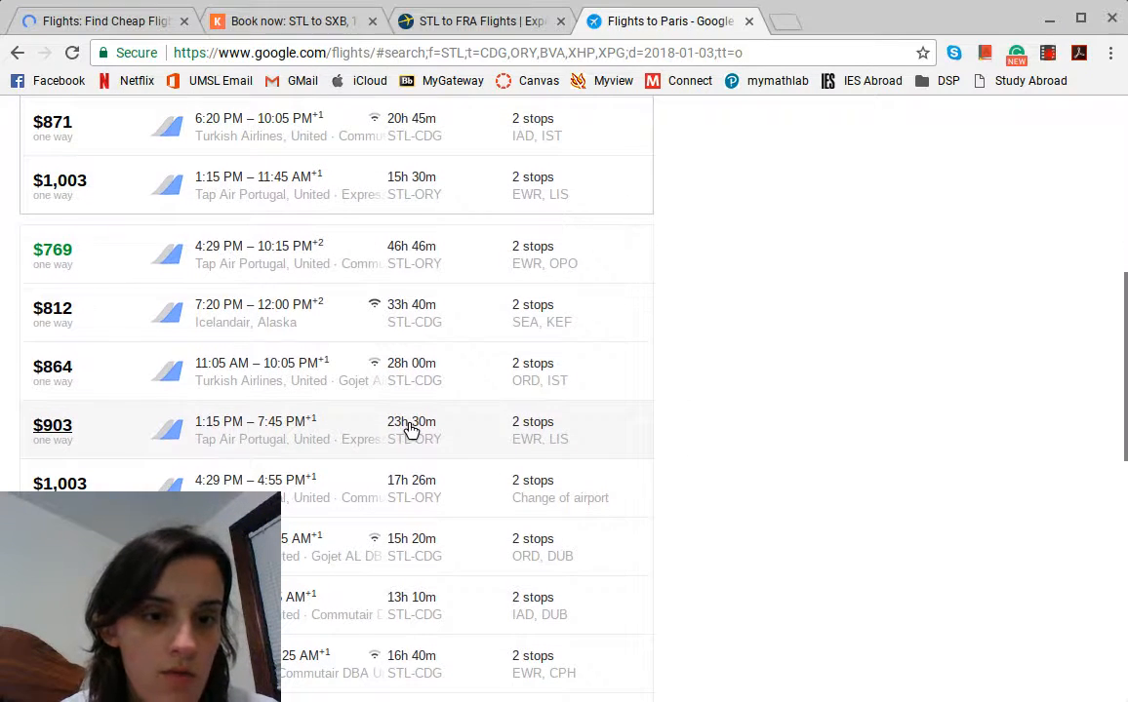
pyautogui.scroll(-1, 411, 431)
pyautogui.scroll(10, 411, 430)
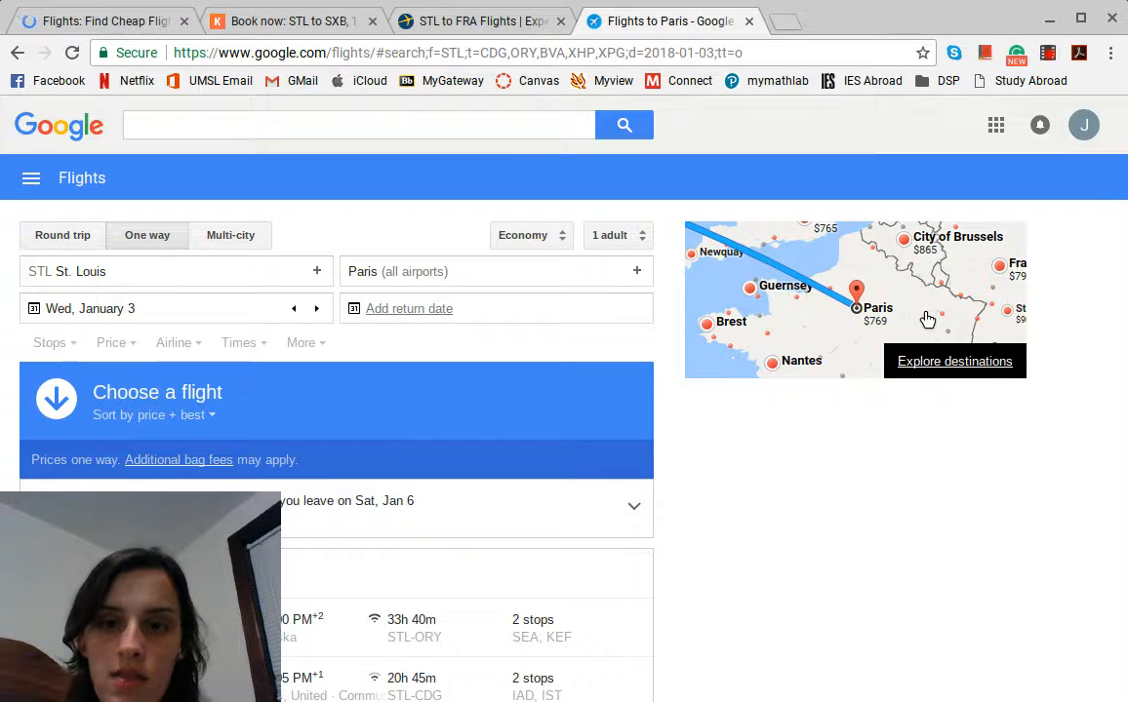
# Step: Explore fares to other destinations on the map around Paris, and close Google Flights to return to Expedia's Frankfurt results
pyautogui.click(863, 319)
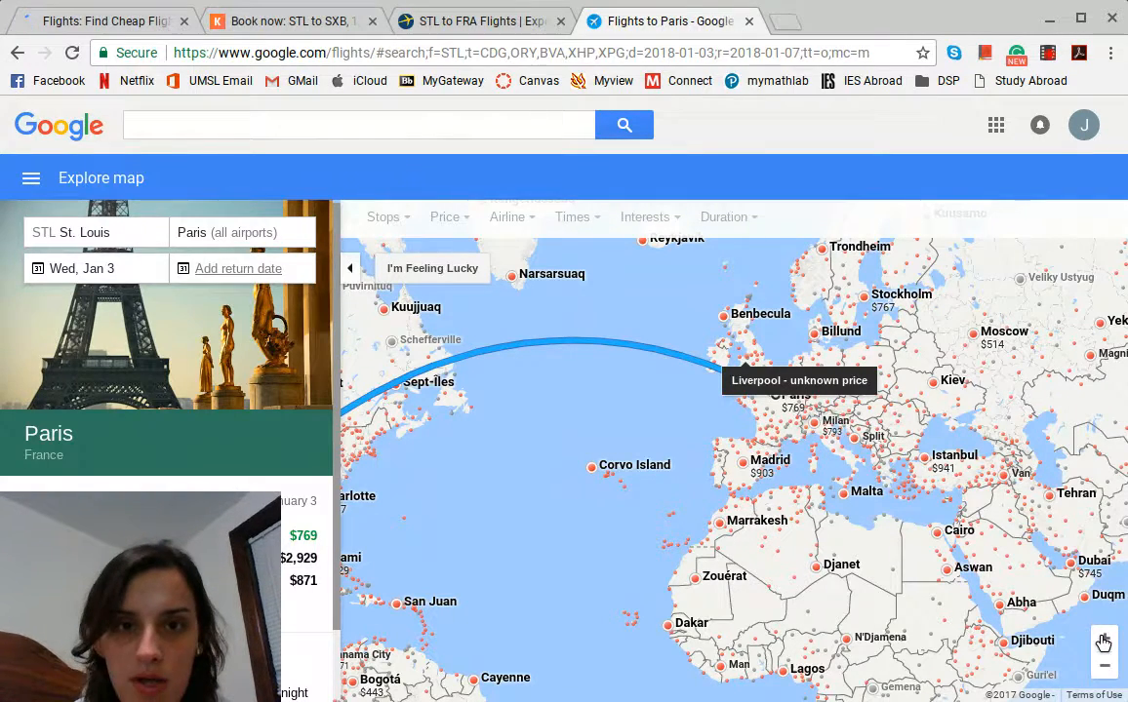
pyautogui.scroll(3, 819, 311)
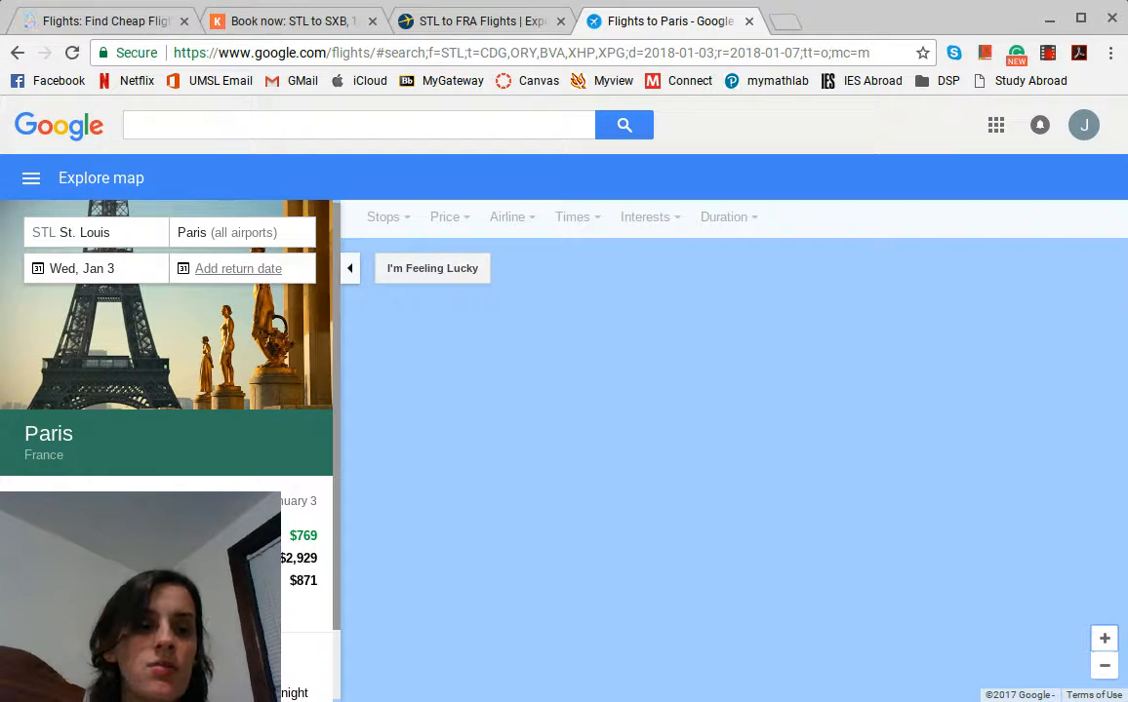
pyautogui.click(748, 20)
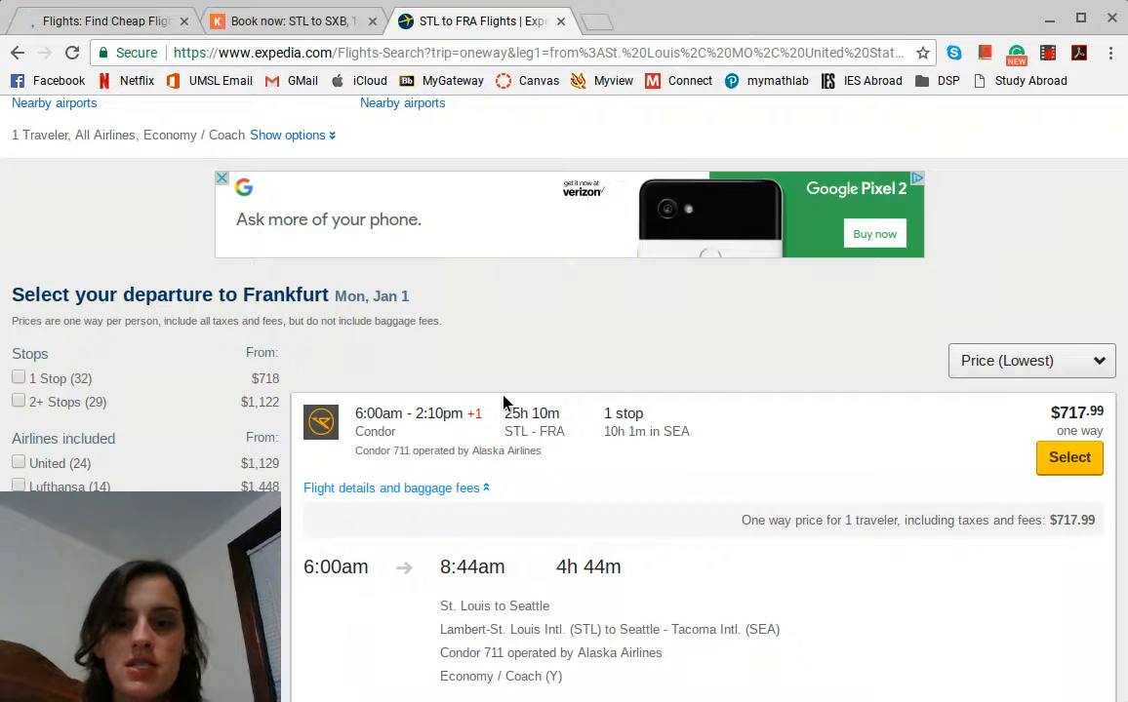
# Step: Collapse the Condor flight details and select the 11:05am Aer Lingus flight to Frankfurt priced at $1,121.57
pyautogui.scroll(-3, 504, 402)
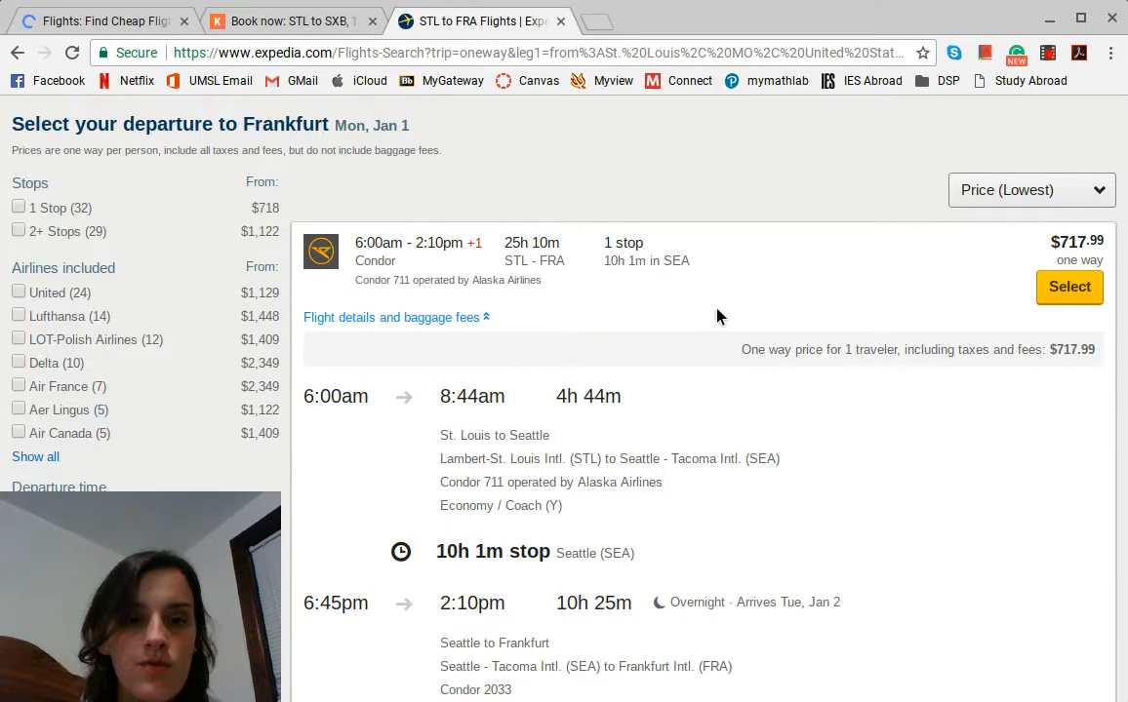
pyautogui.scroll(-2, 718, 316)
pyautogui.scroll(2, 717, 315)
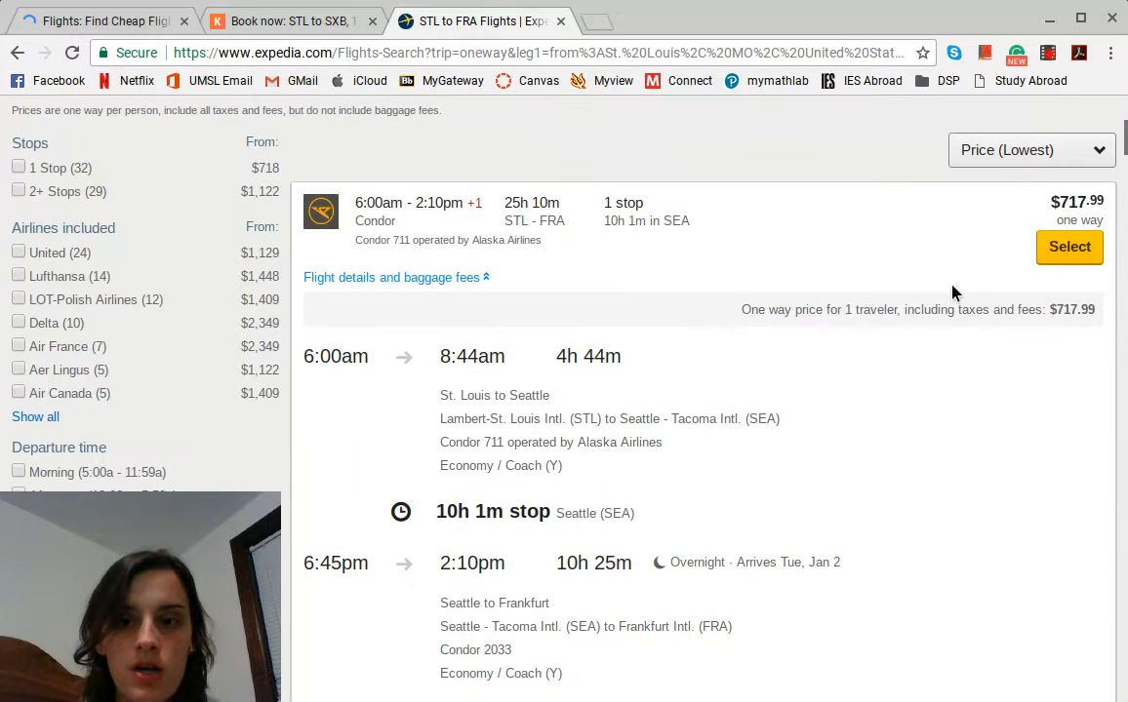
pyautogui.click(455, 278)
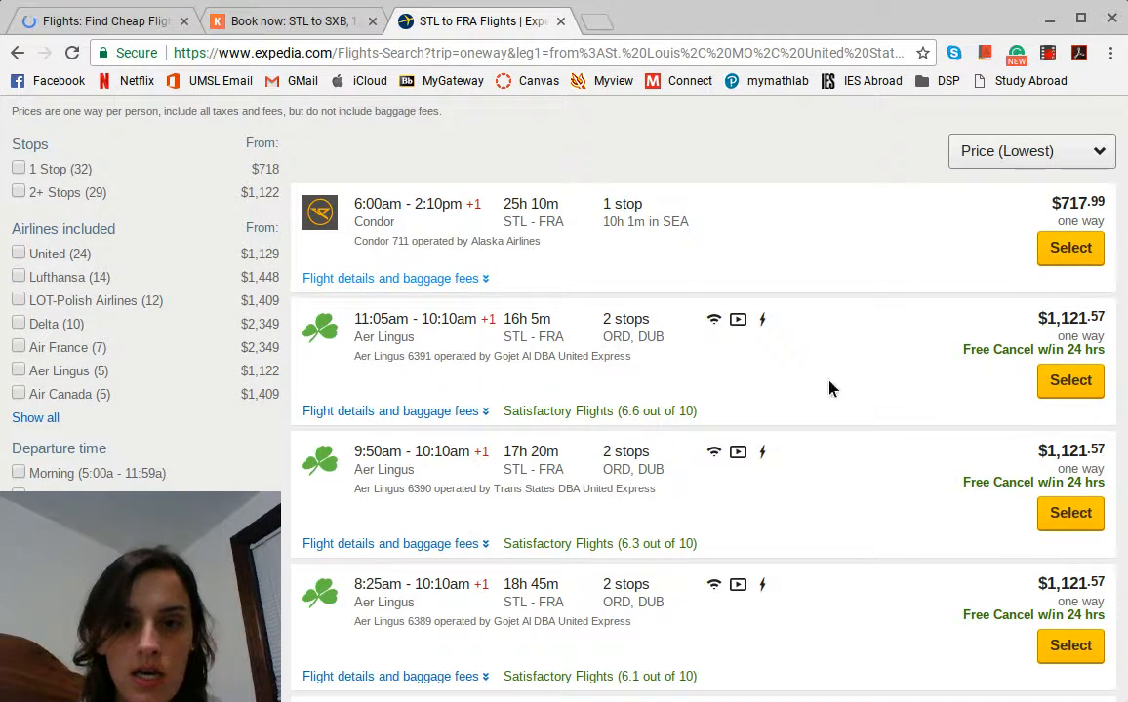
pyautogui.click(1061, 382)
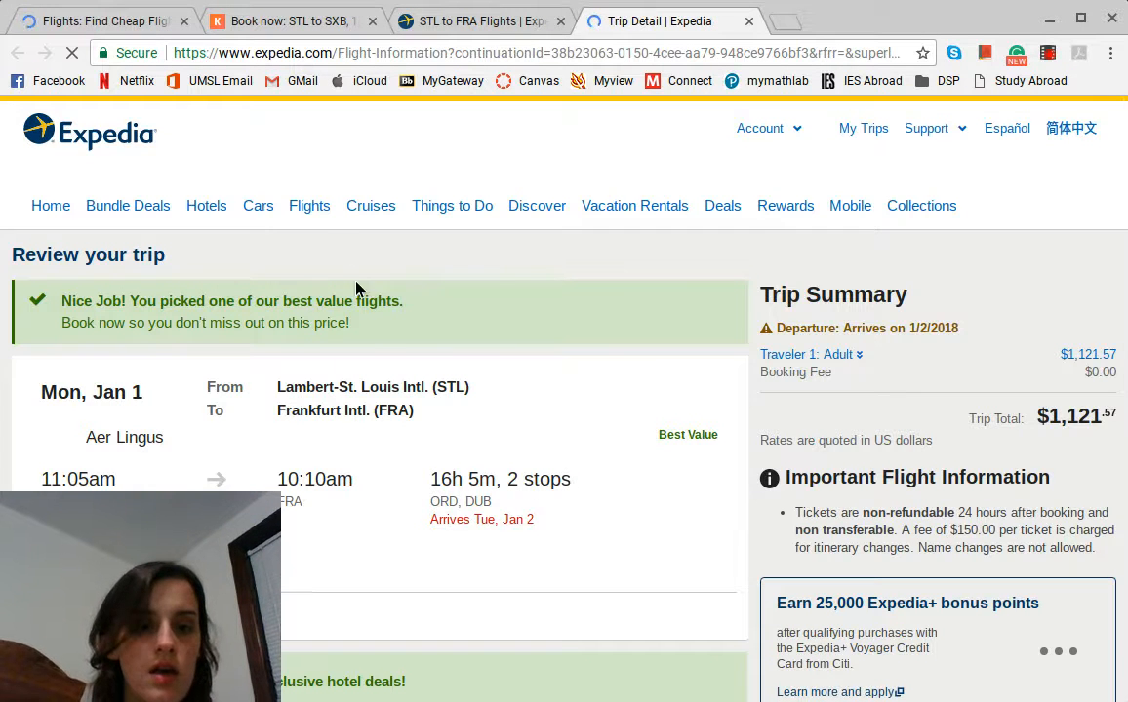
# Step: Review the Aer Lingus trip details and price summary, and continue to booking
pyautogui.scroll(-2, 423, 448)
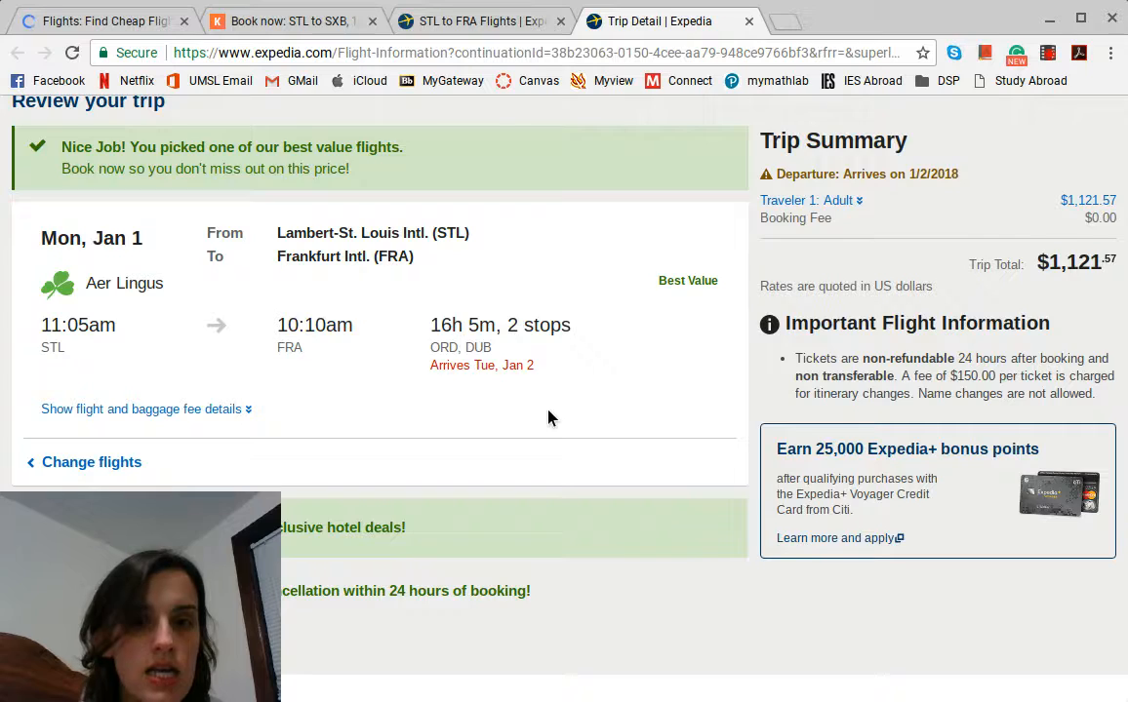
pyautogui.scroll(-1, 549, 418)
pyautogui.scroll(2, 548, 417)
pyautogui.scroll(-3, 548, 417)
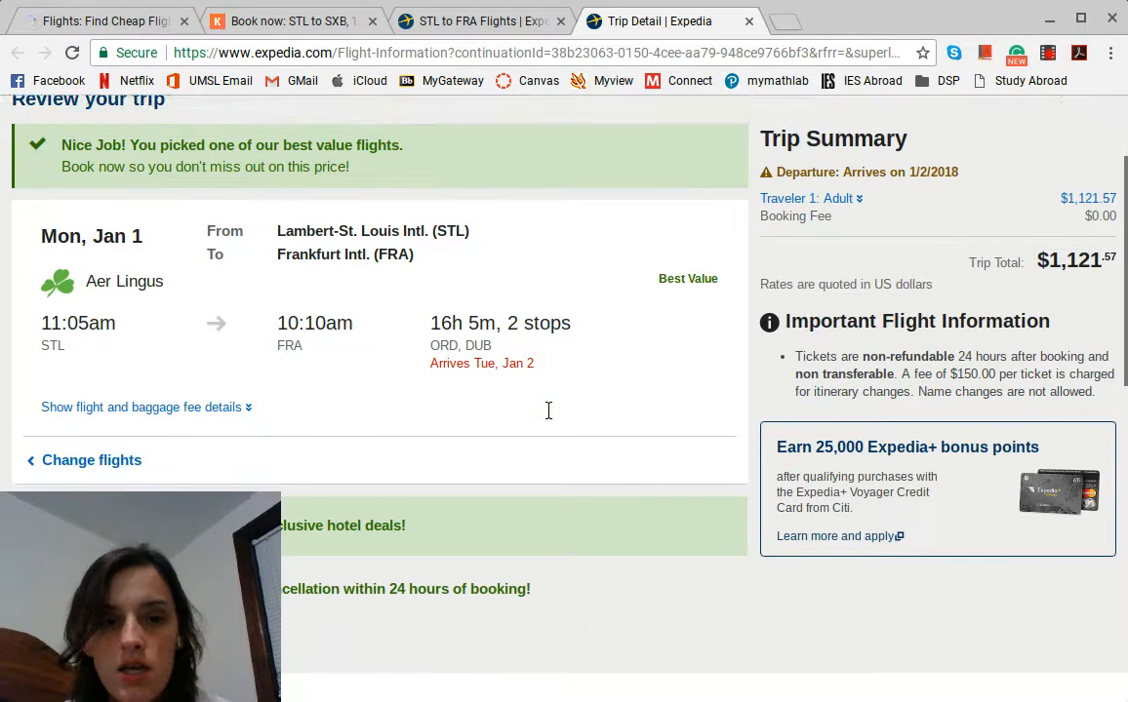
pyautogui.scroll(-2, 548, 418)
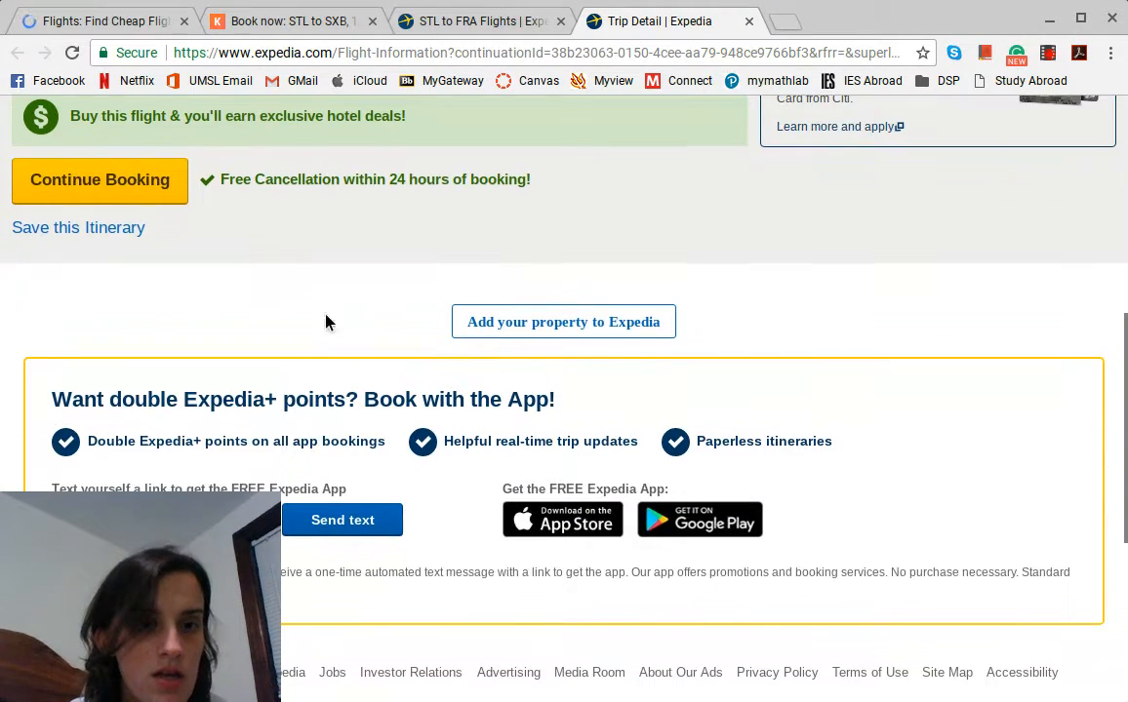
pyautogui.click(124, 182)
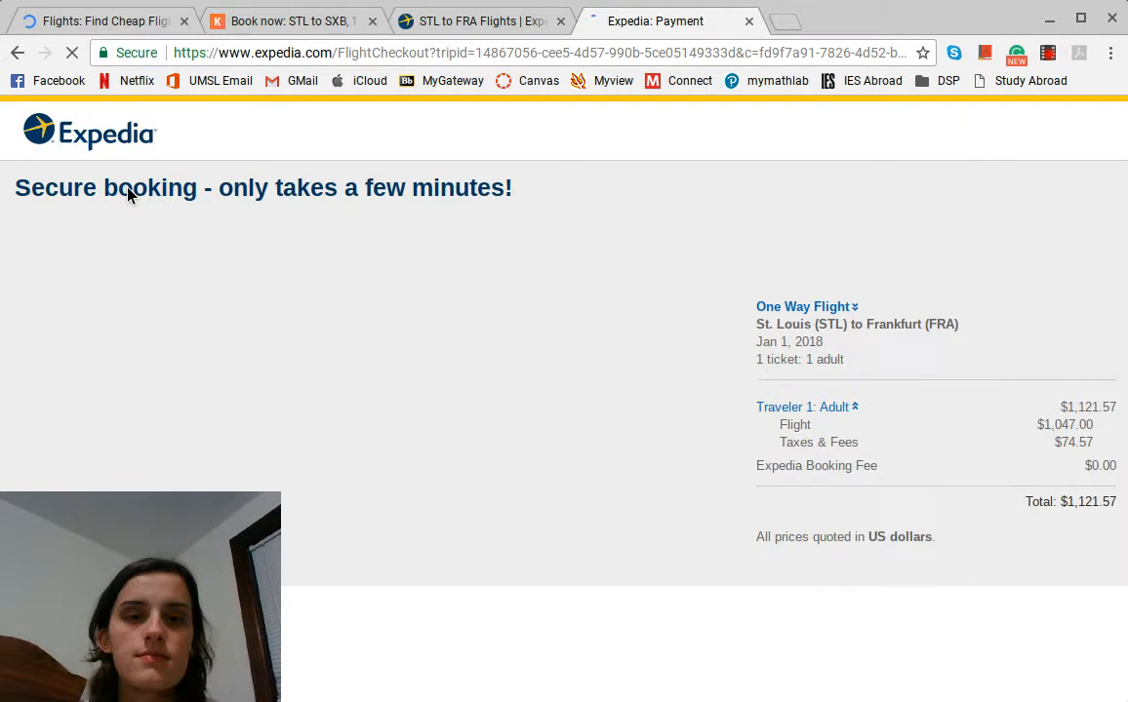
# Step: Examine the traveler information fields and expand the seat request options to view the seat preferences
pyautogui.scroll(-2, 123, 394)
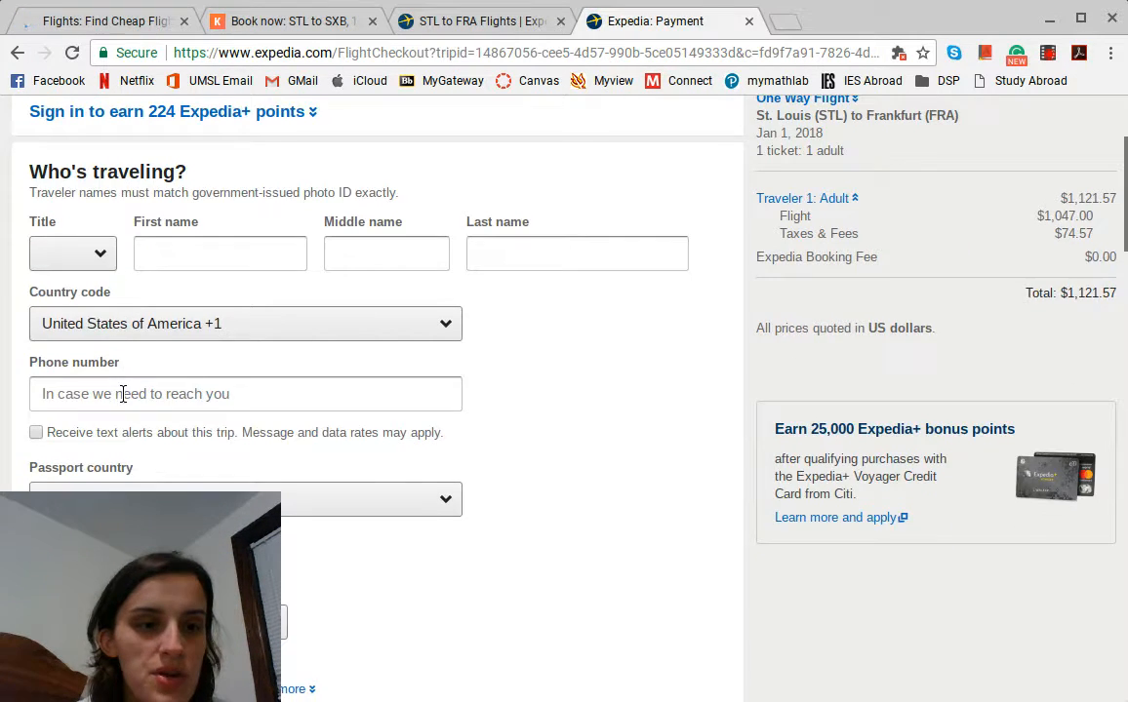
pyautogui.scroll(2, 123, 394)
pyautogui.scroll(-7, 123, 394)
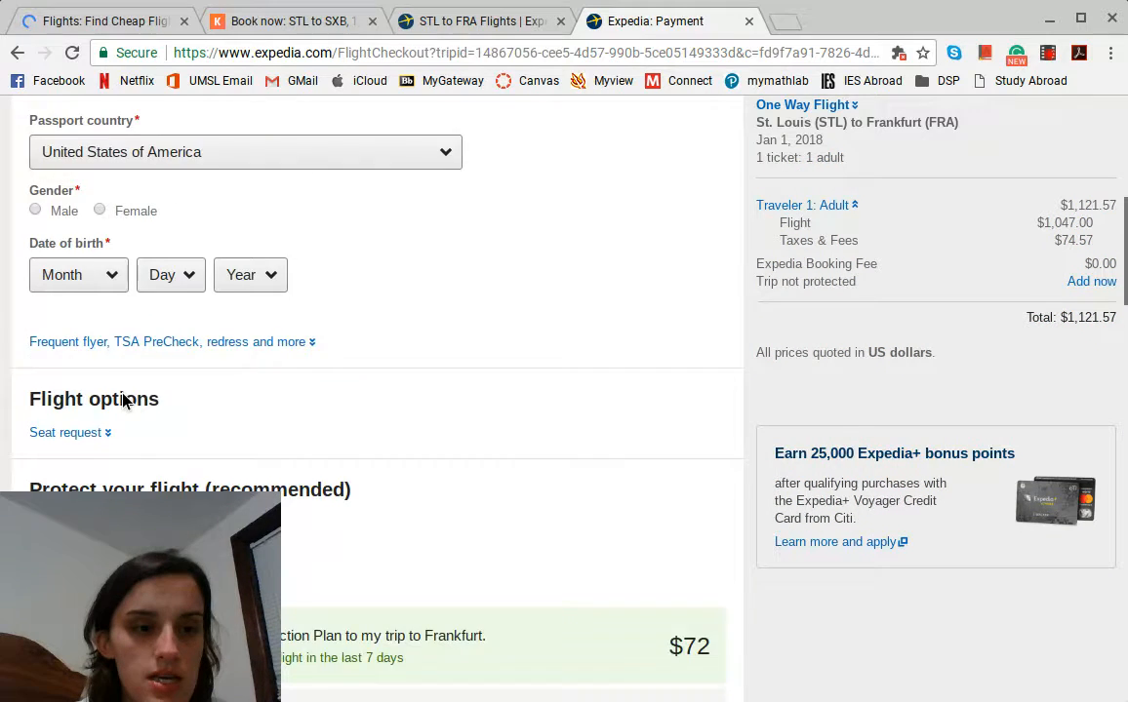
pyautogui.click(81, 269)
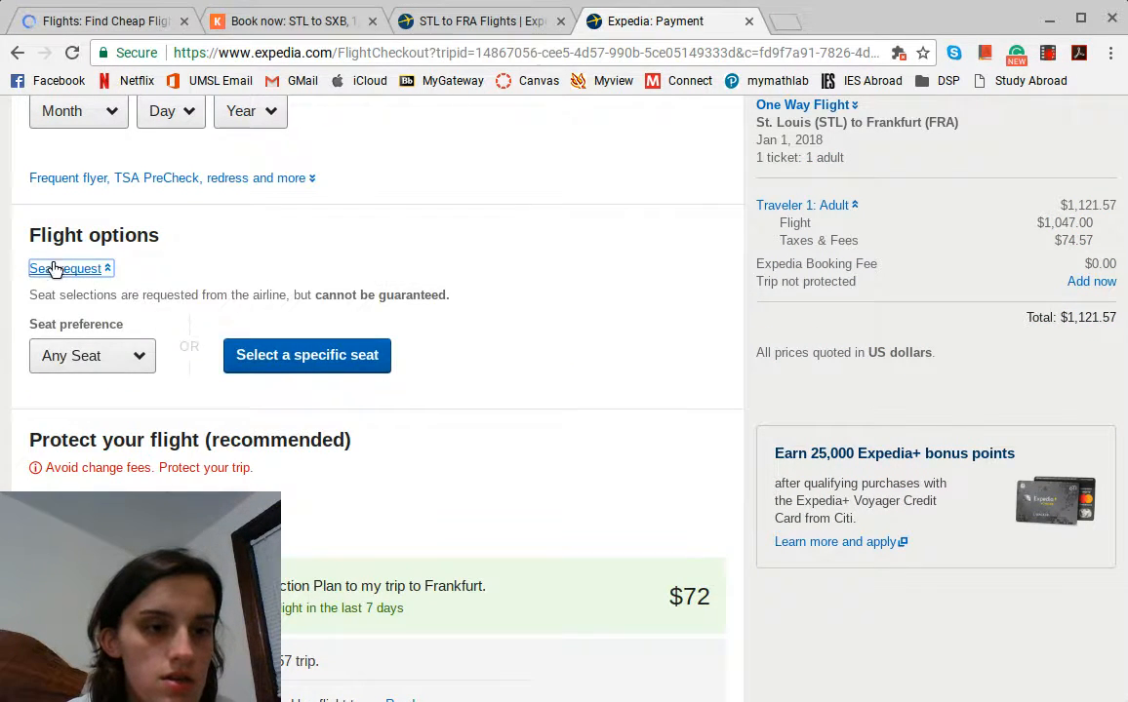
pyautogui.click(107, 363)
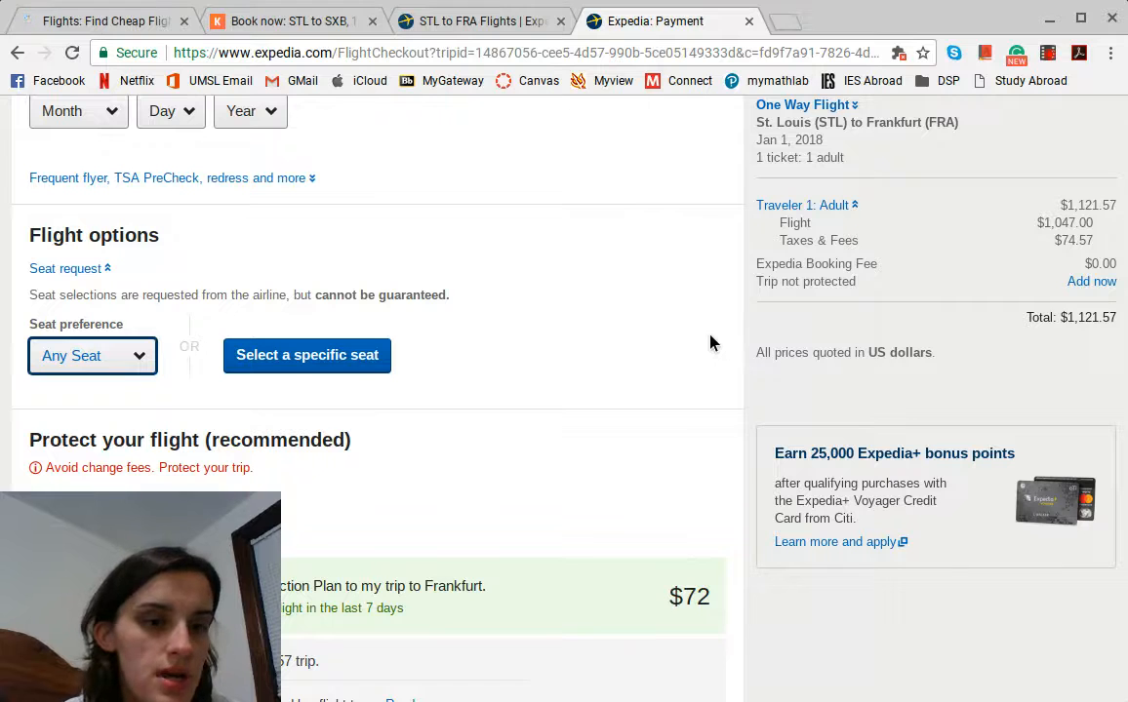
pyautogui.click(508, 368)
pyautogui.scroll(-2, 416, 362)
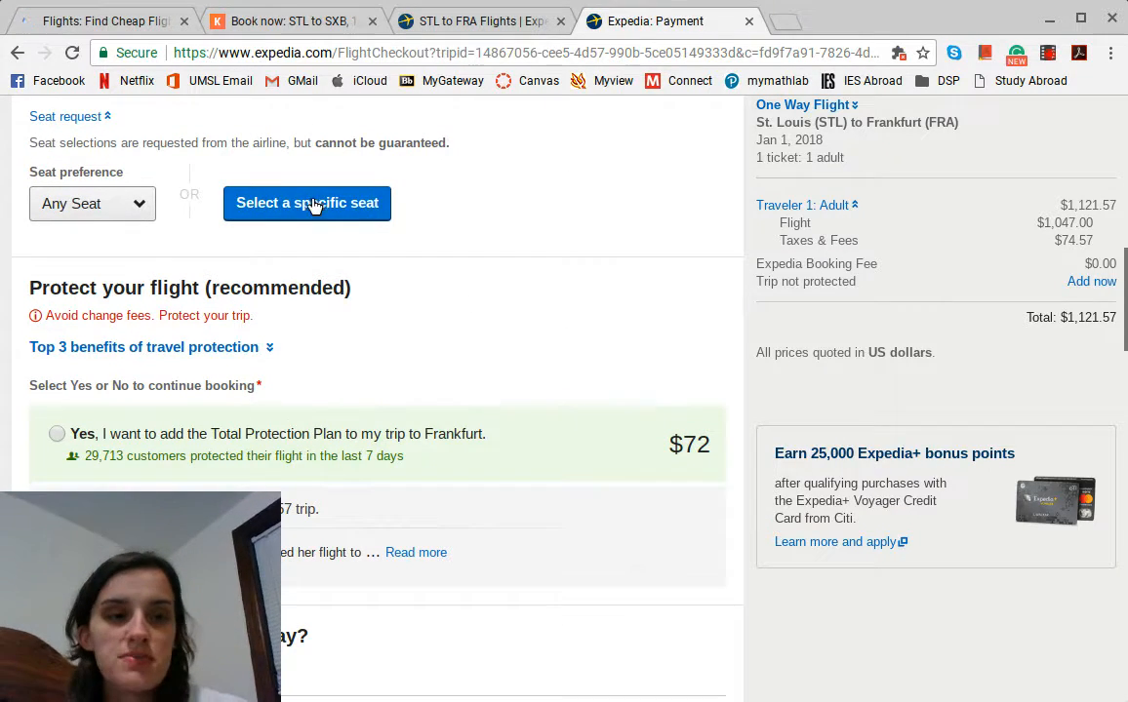
# Step: Add the Total Protection Plan to the Frankfurt trip, reopen the choice, and decline the protection instead
pyautogui.scroll(-3, 359, 375)
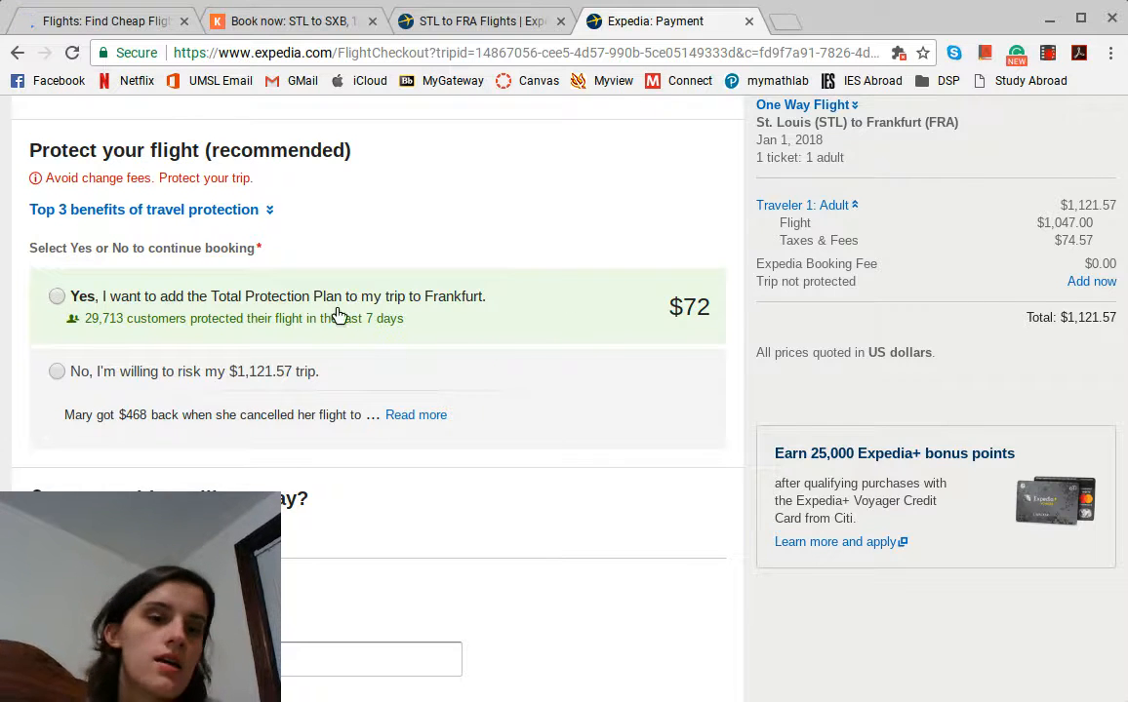
pyautogui.click(183, 327)
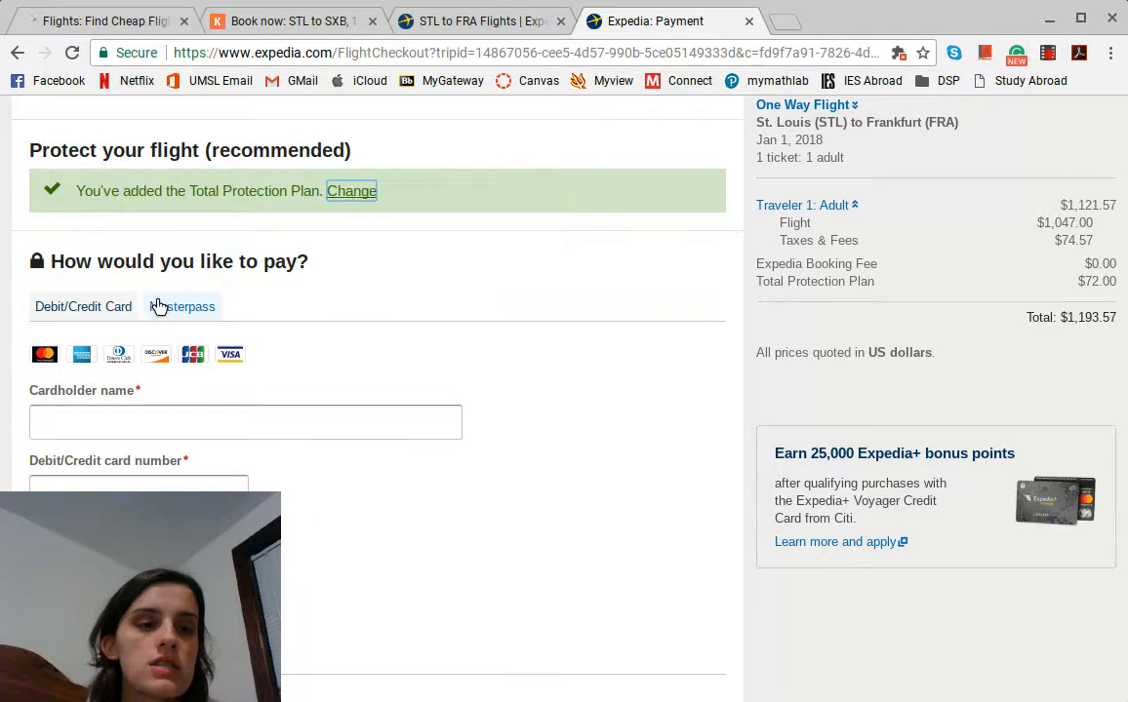
pyautogui.click(352, 191)
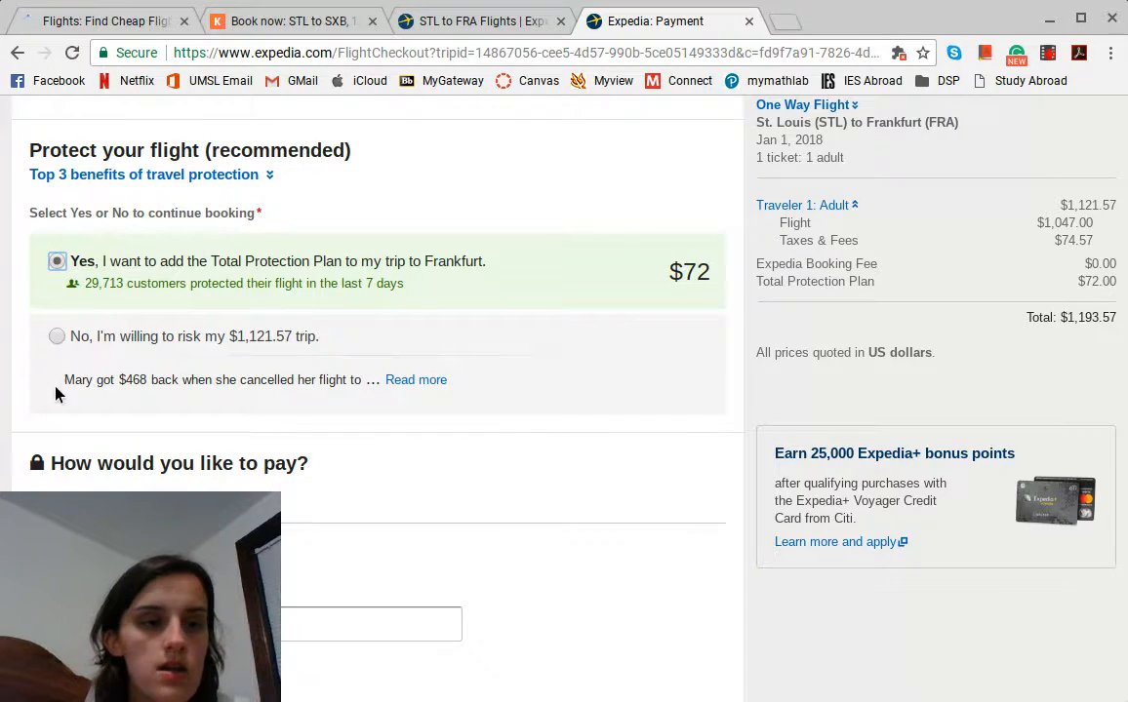
pyautogui.click(57, 337)
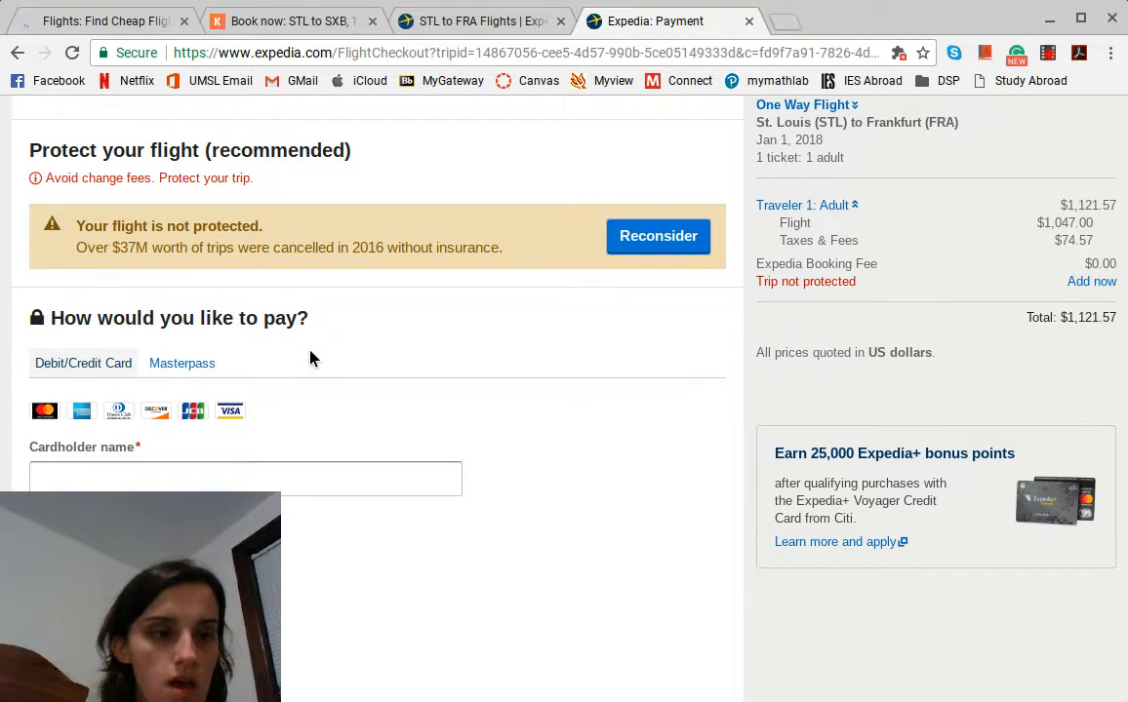
# Step: Examine the rest of the checkout form, from the card payment and billing fields through the confirmation email and account creation to the booking terms
pyautogui.scroll(-2, 309, 357)
pyautogui.scroll(-3, 310, 357)
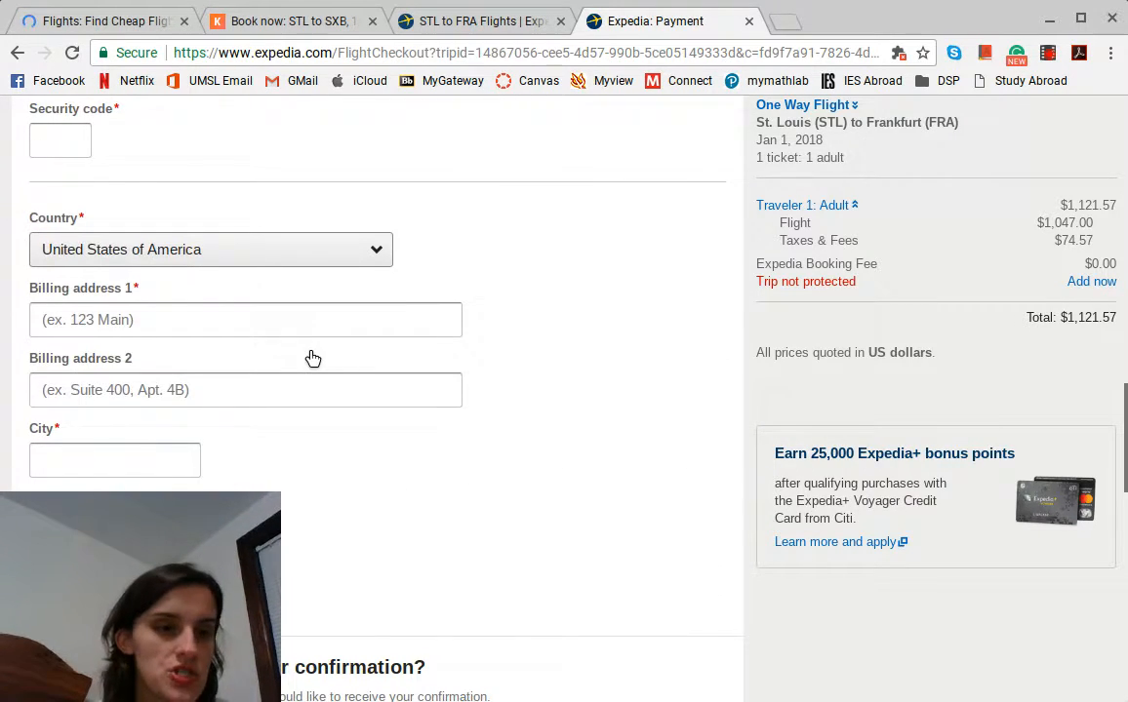
pyautogui.scroll(-1, 312, 359)
pyautogui.scroll(-1, 313, 359)
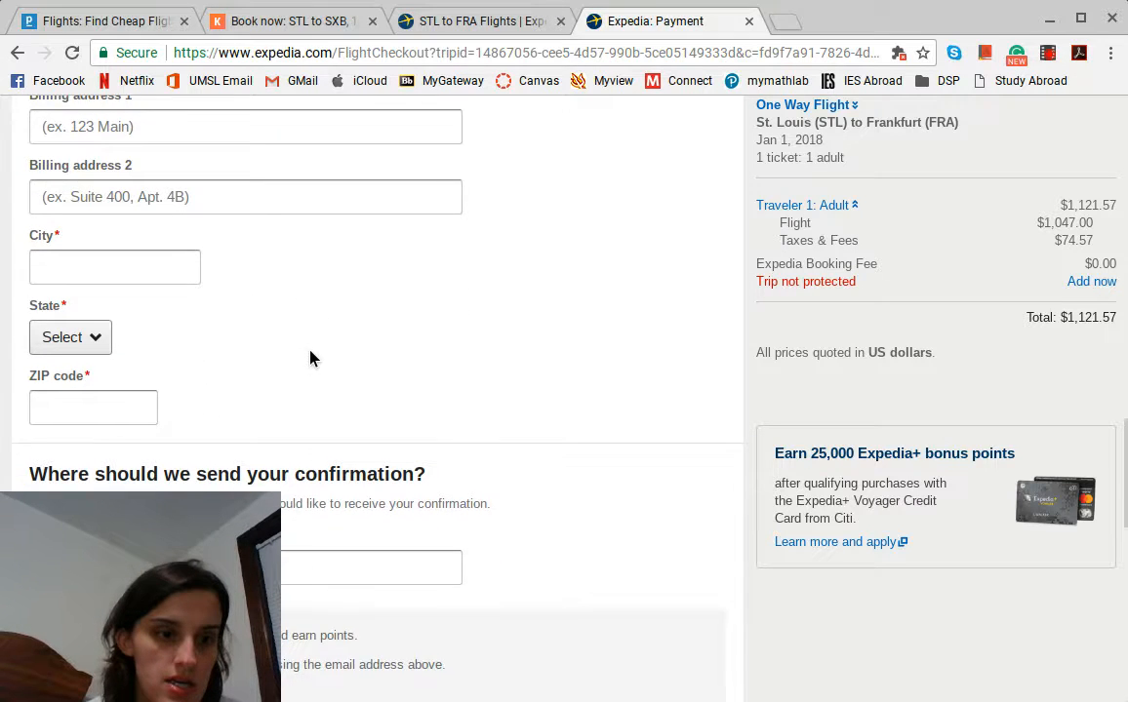
pyautogui.scroll(-2, 313, 359)
pyautogui.scroll(-2, 312, 358)
pyautogui.scroll(3, 312, 357)
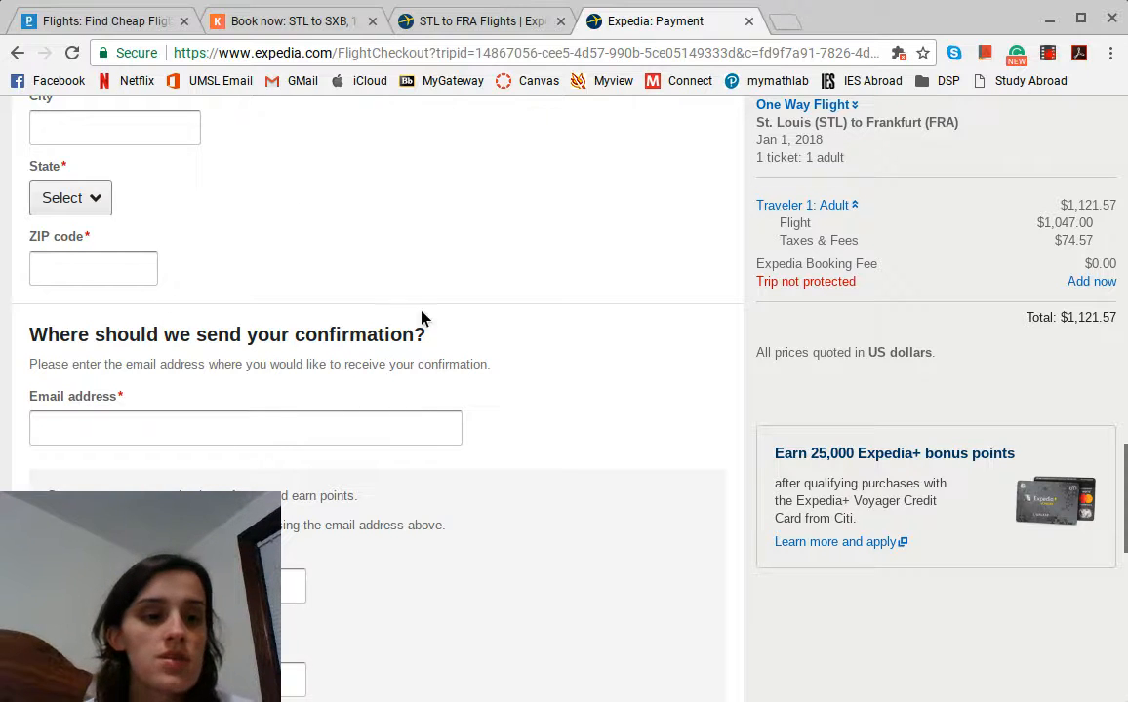
pyautogui.scroll(-4, 632, 391)
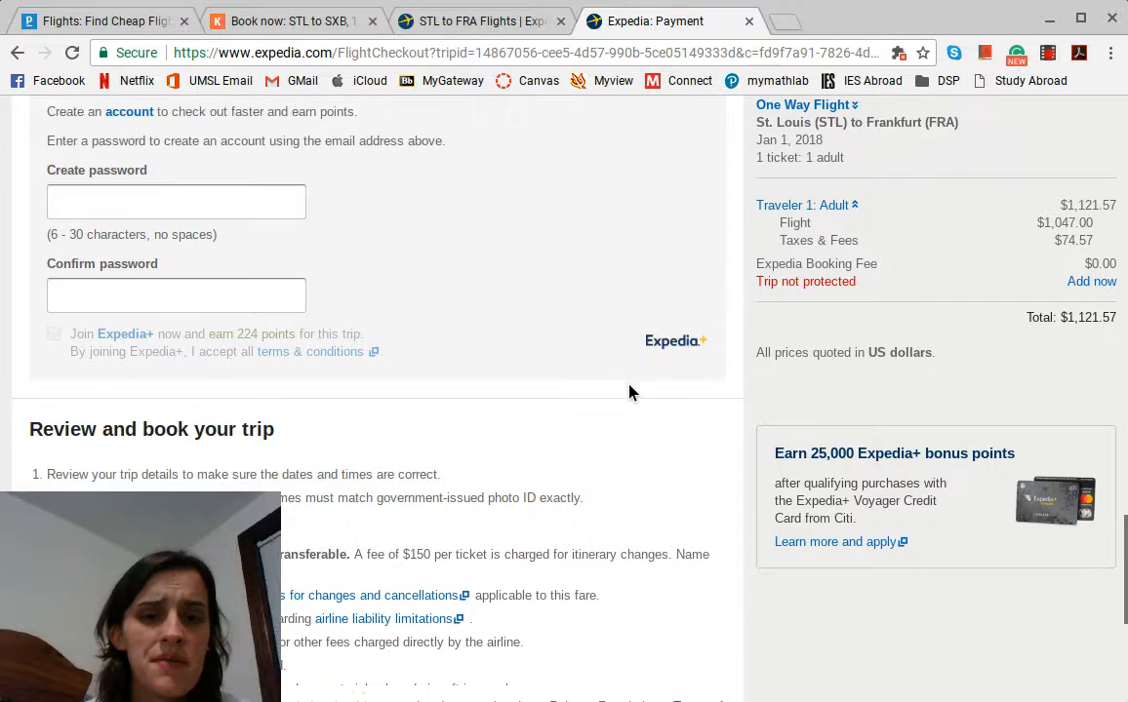
pyautogui.scroll(-3, 630, 392)
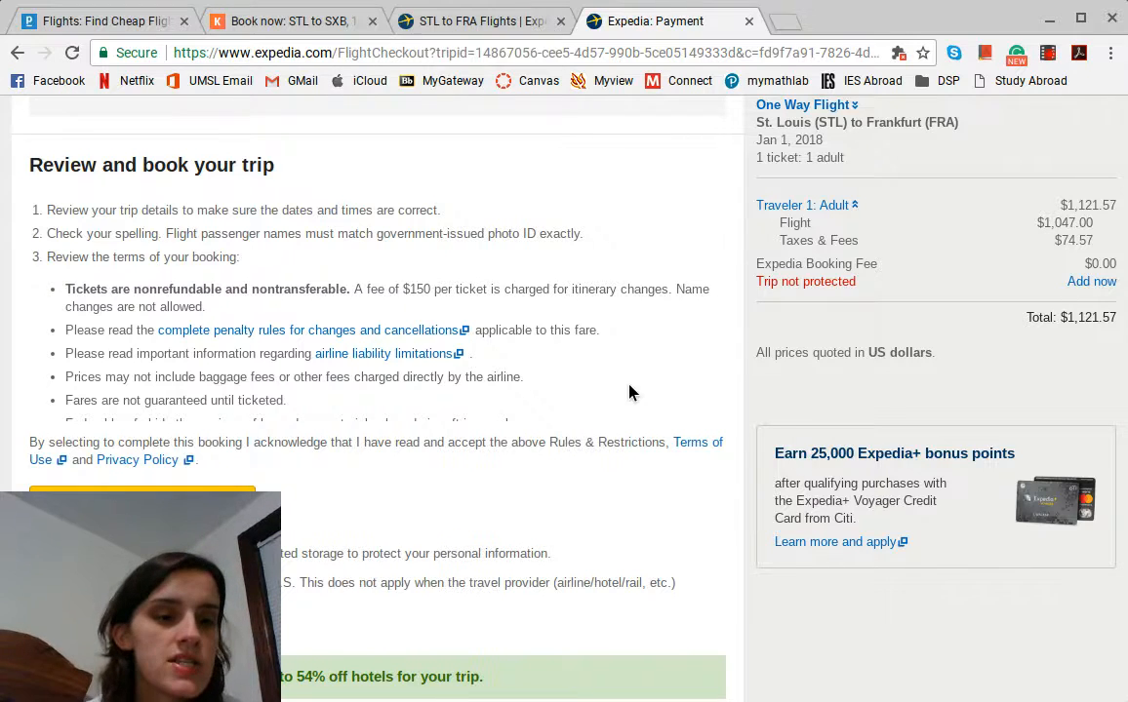
pyautogui.scroll(-1, 628, 392)
pyautogui.scroll(-2, 584, 352)
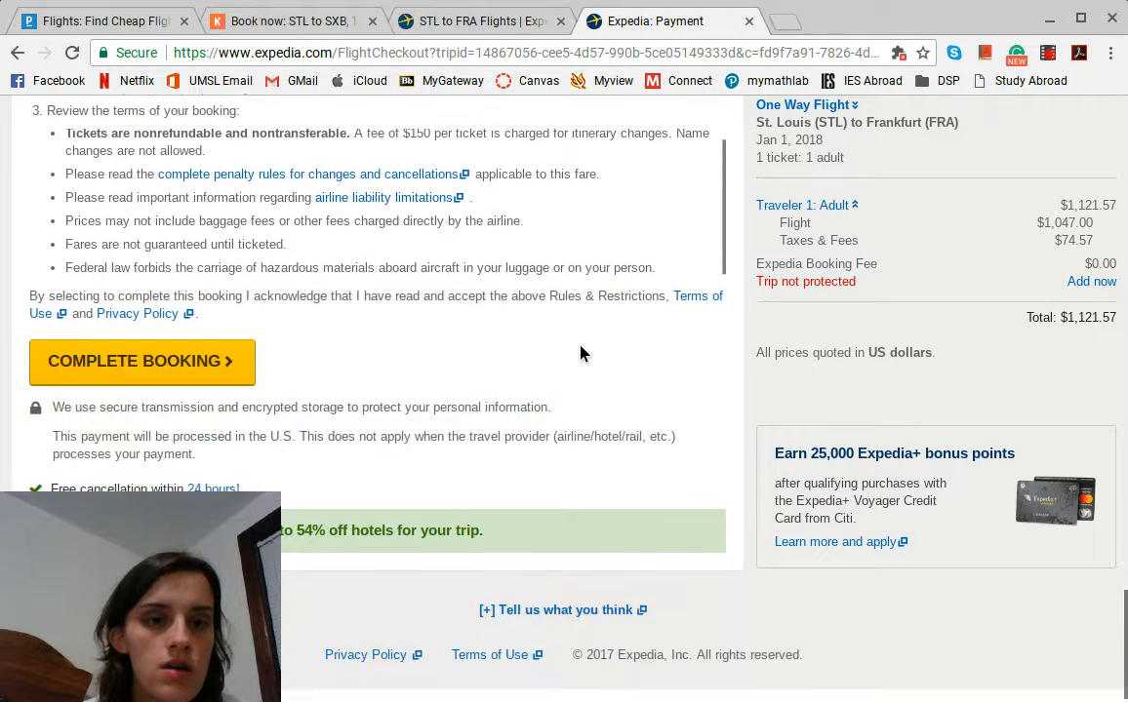
# Step: Return to the start of the checkout form and look over the traveler fields and the Frankfurt trip's price summary
pyautogui.scroll(10, 582, 351)
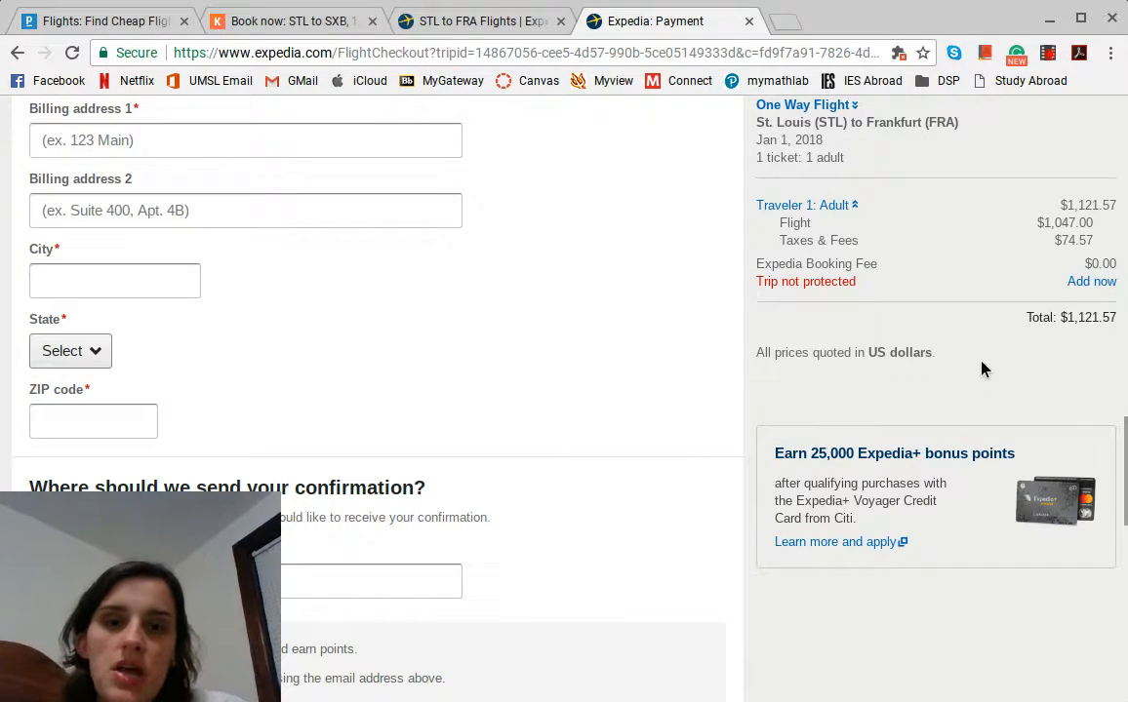
pyautogui.scroll(15, 982, 369)
pyautogui.scroll(5, 982, 362)
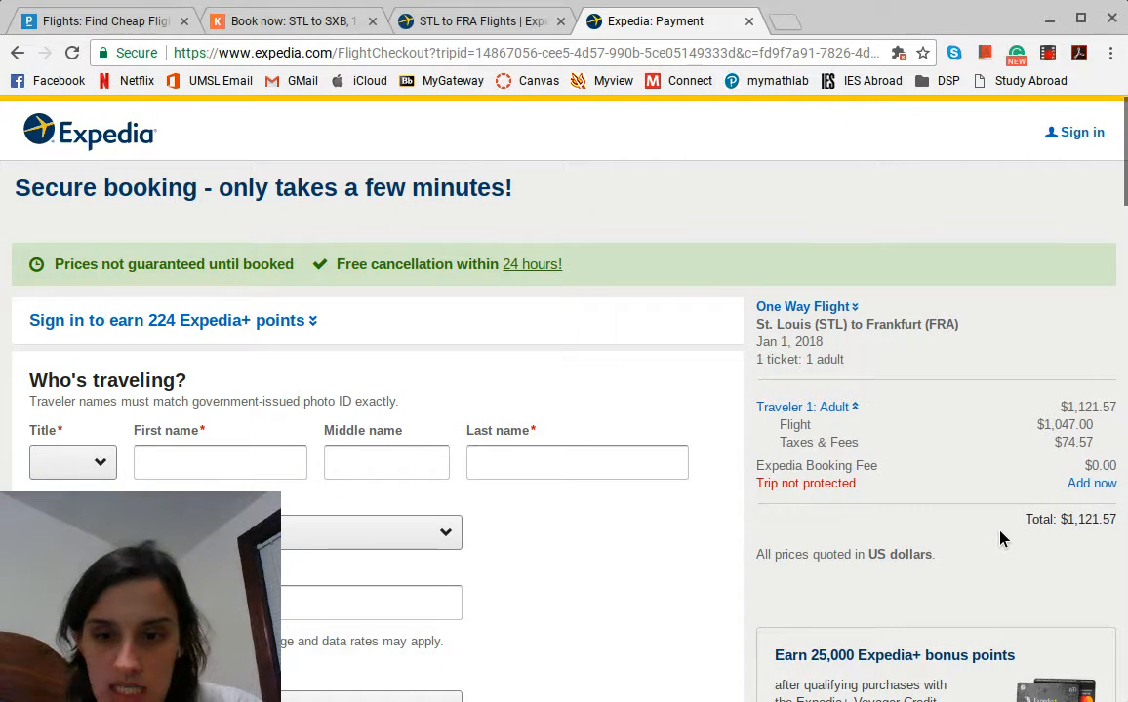
pyautogui.scroll(-3, 999, 537)
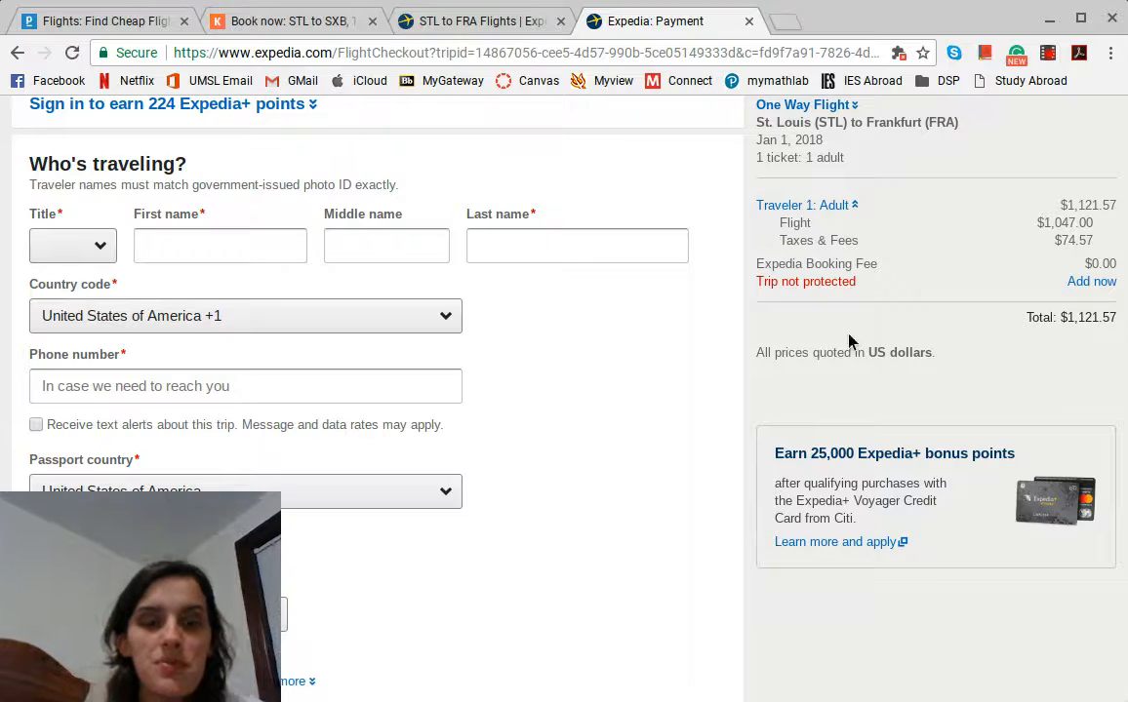